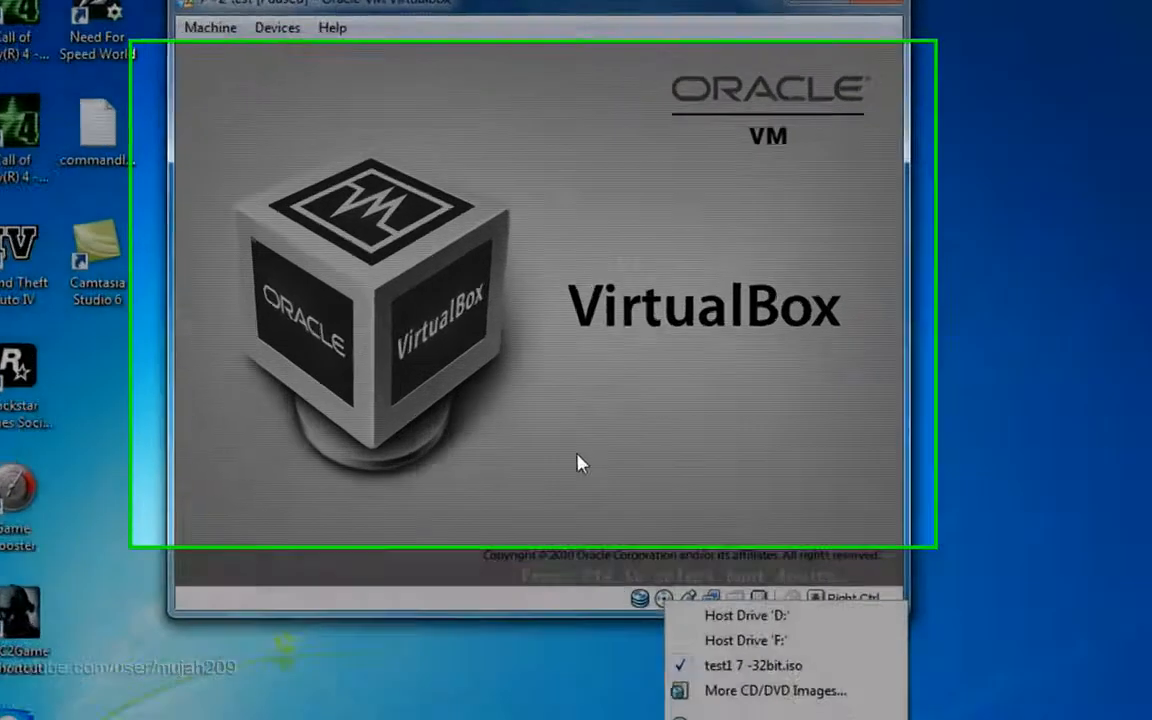
Close the disc image list and paused notice, then resume the '7 #2 test' machine
click(543, 382)
click(612, 502)
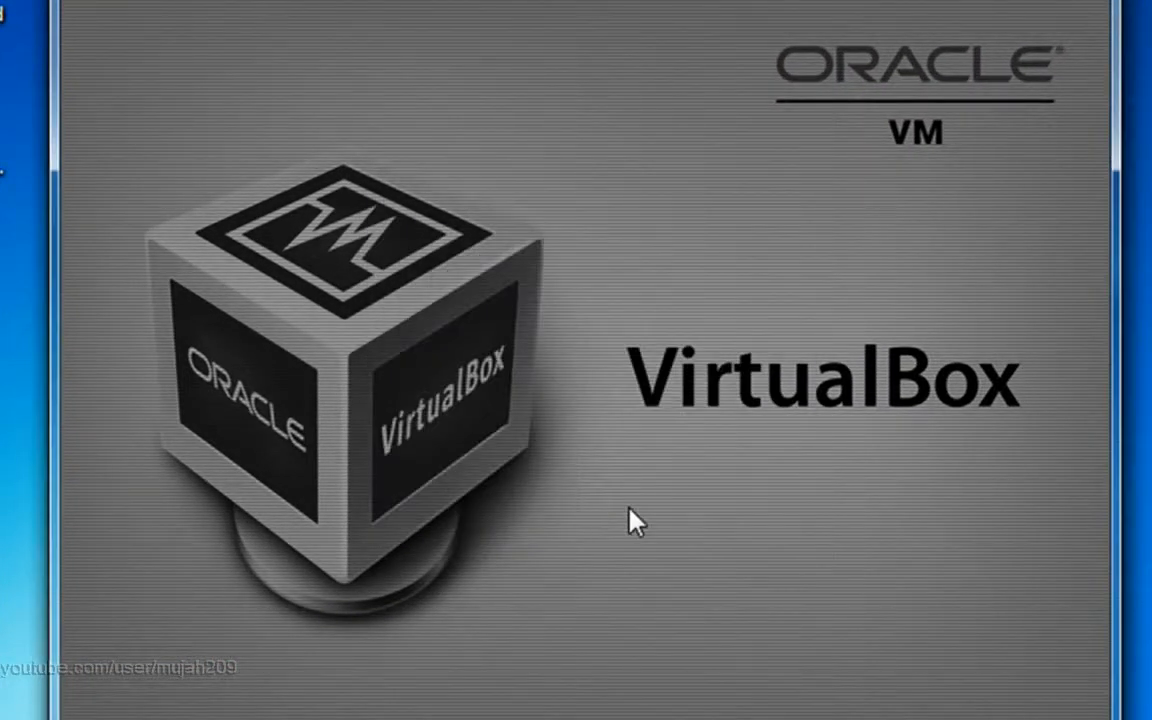
click(105, 2)
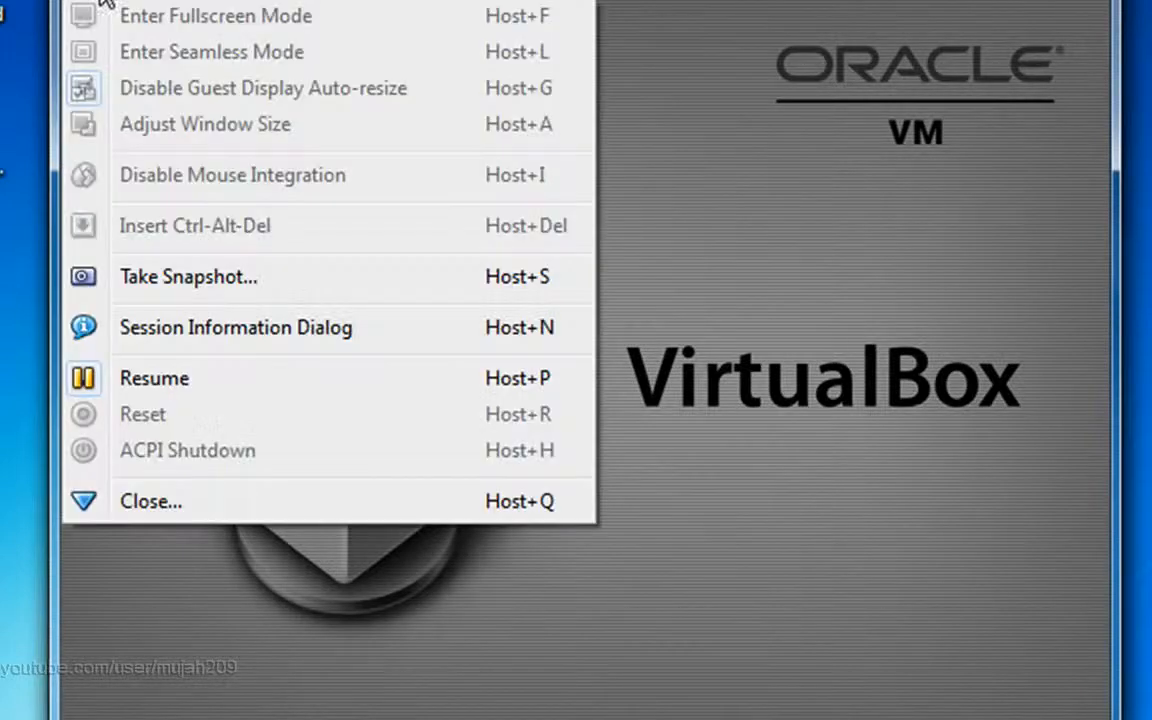
click(180, 393)
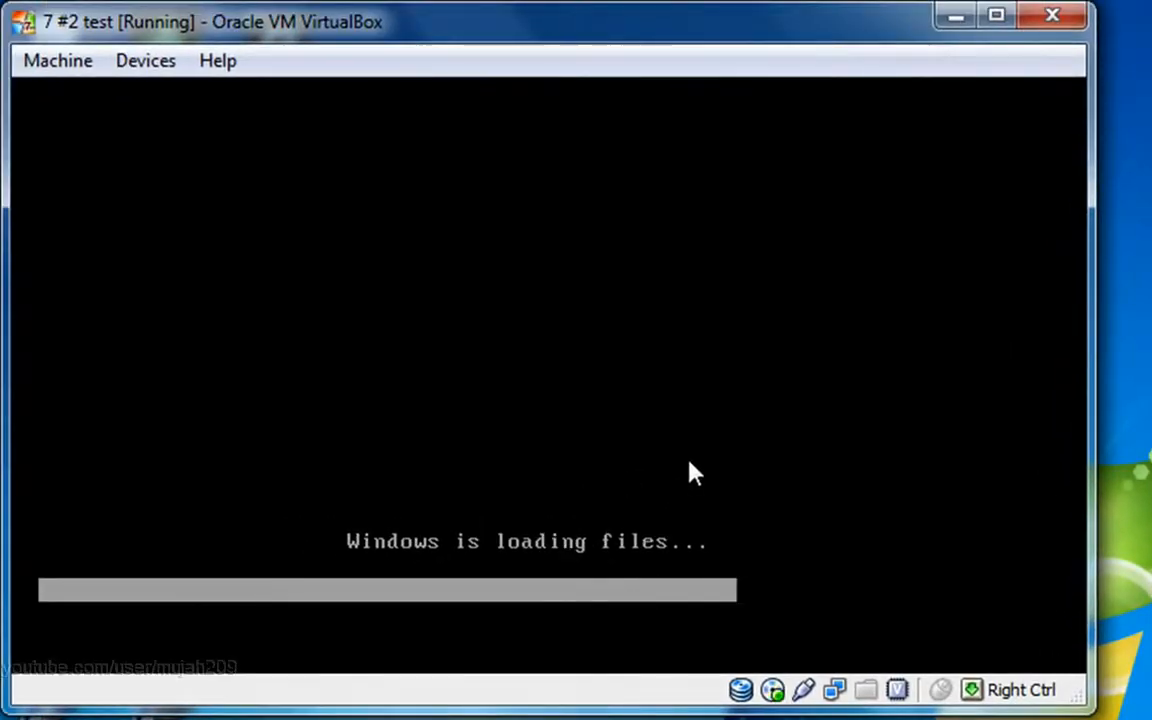
Move the VirtualBox window aside and maximize it while Windows loads files
drag(734, 35, 969, 110)
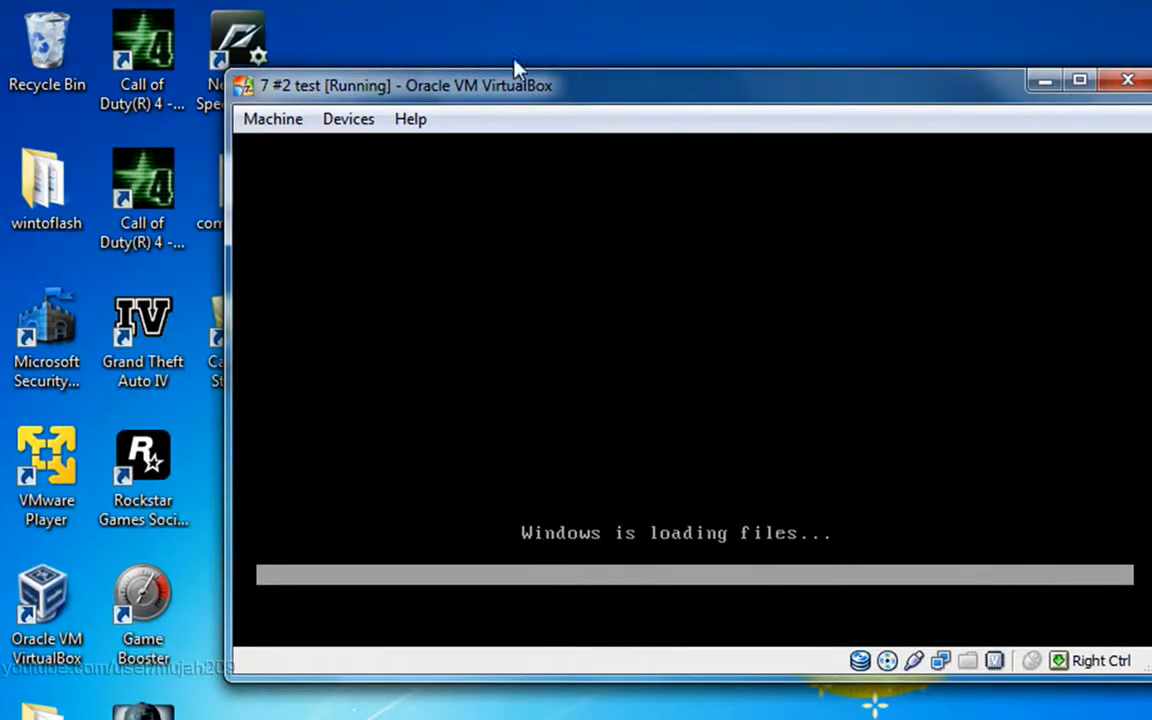
double_click(676, 100)
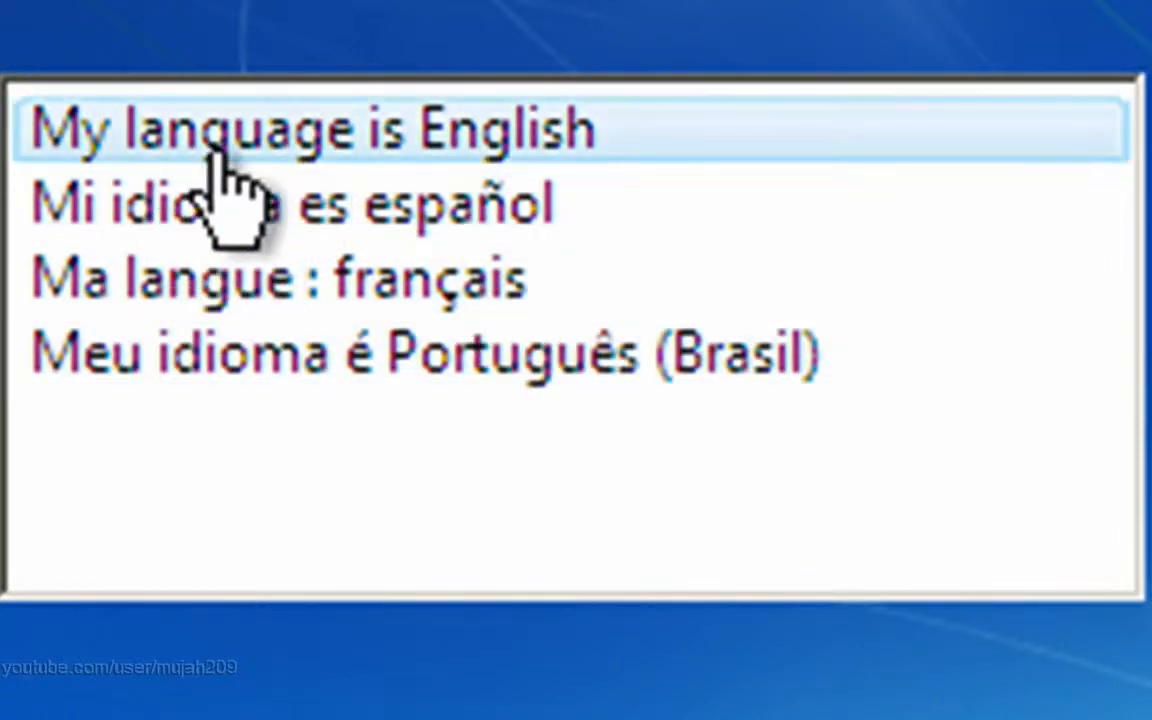
Keep English language, English (United States) formats and US keyboard, then continue
click(594, 148)
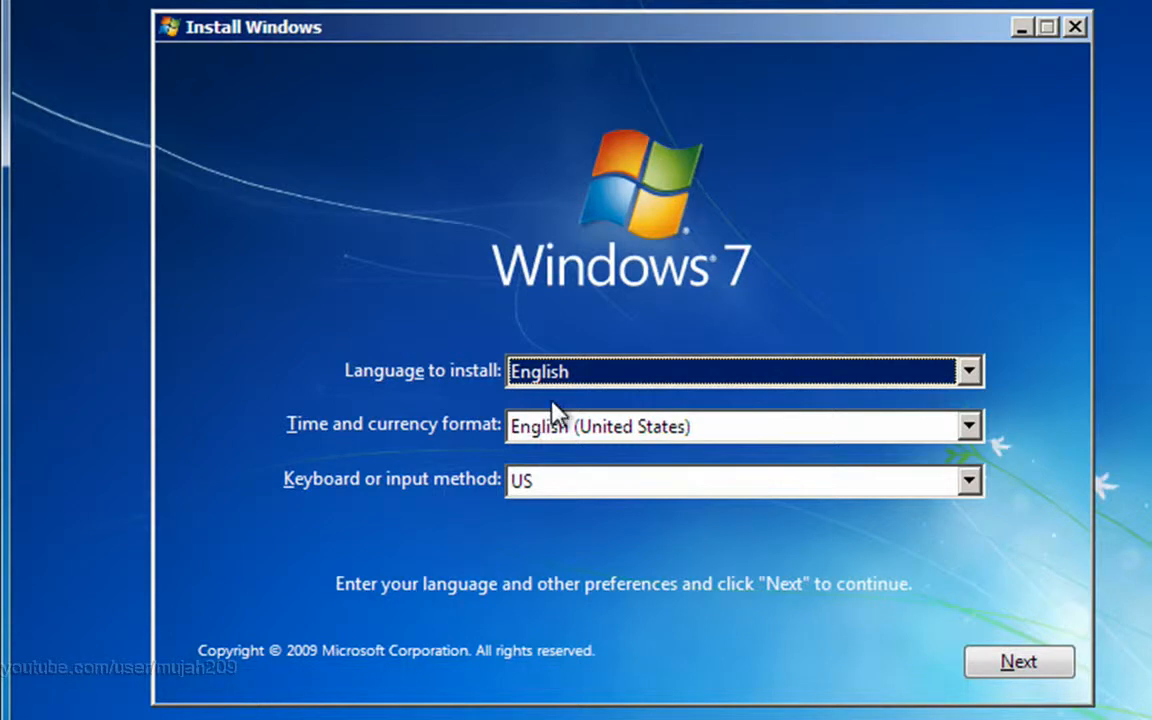
click(976, 380)
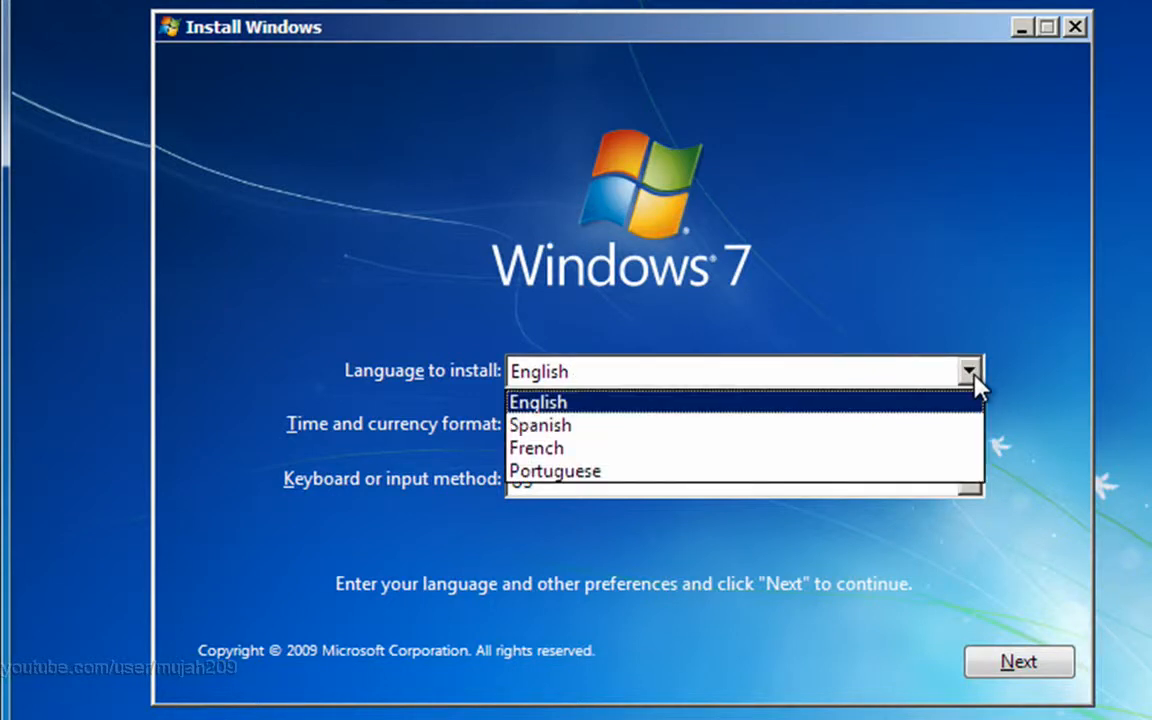
click(975, 379)
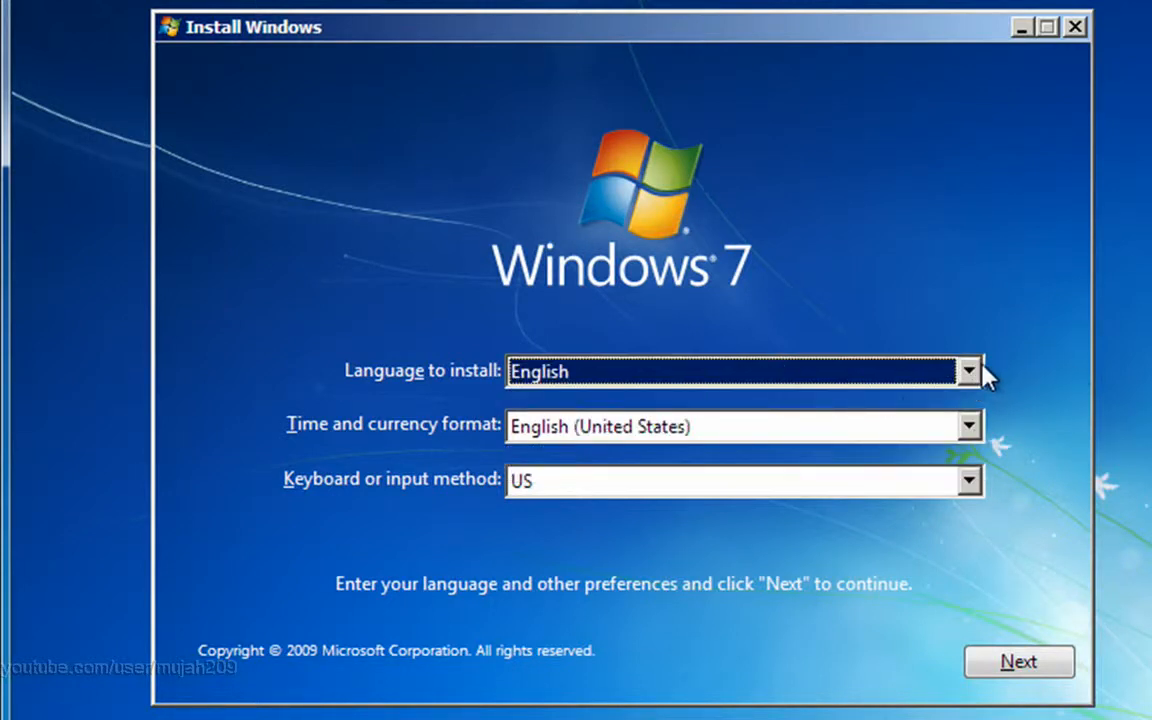
click(983, 370)
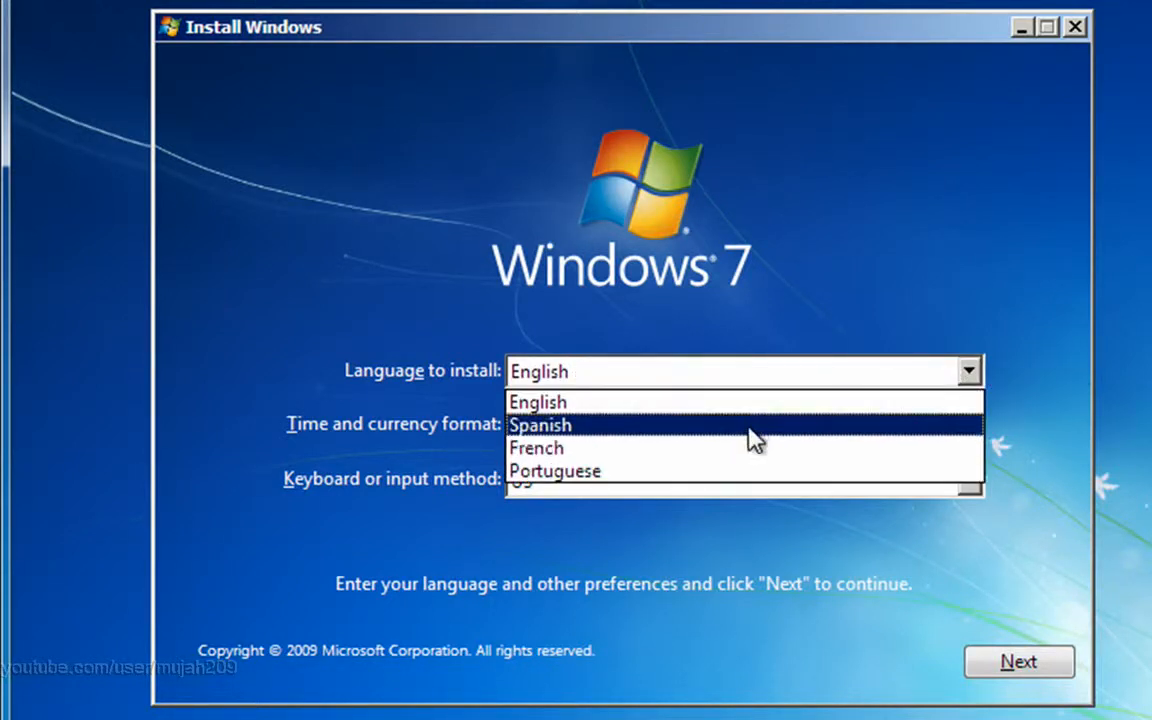
click(921, 230)
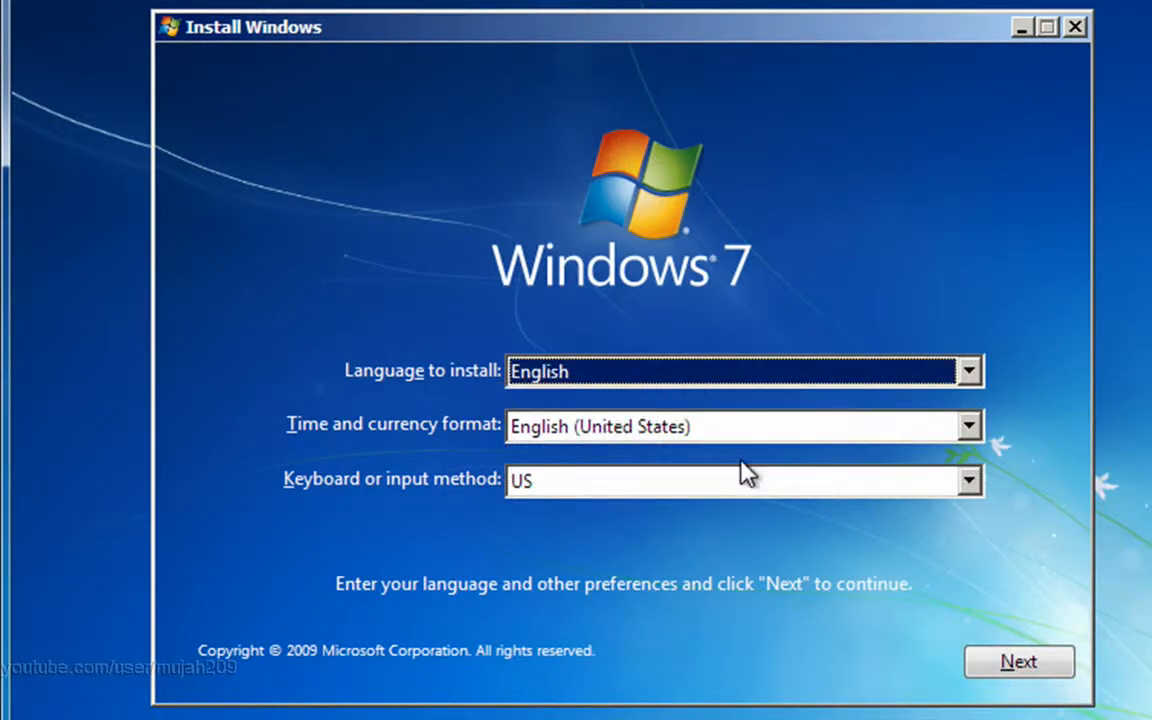
click(1036, 661)
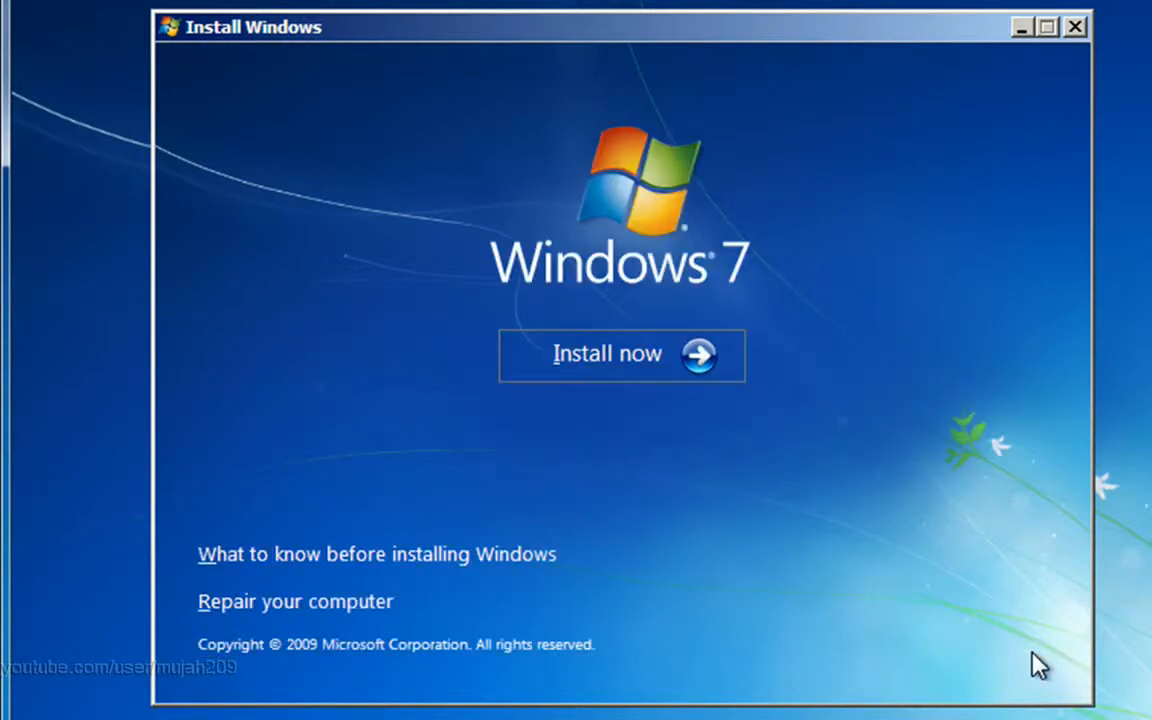
Start the installation and choose Windows 7 Ultimate (x86) as the edition
click(625, 378)
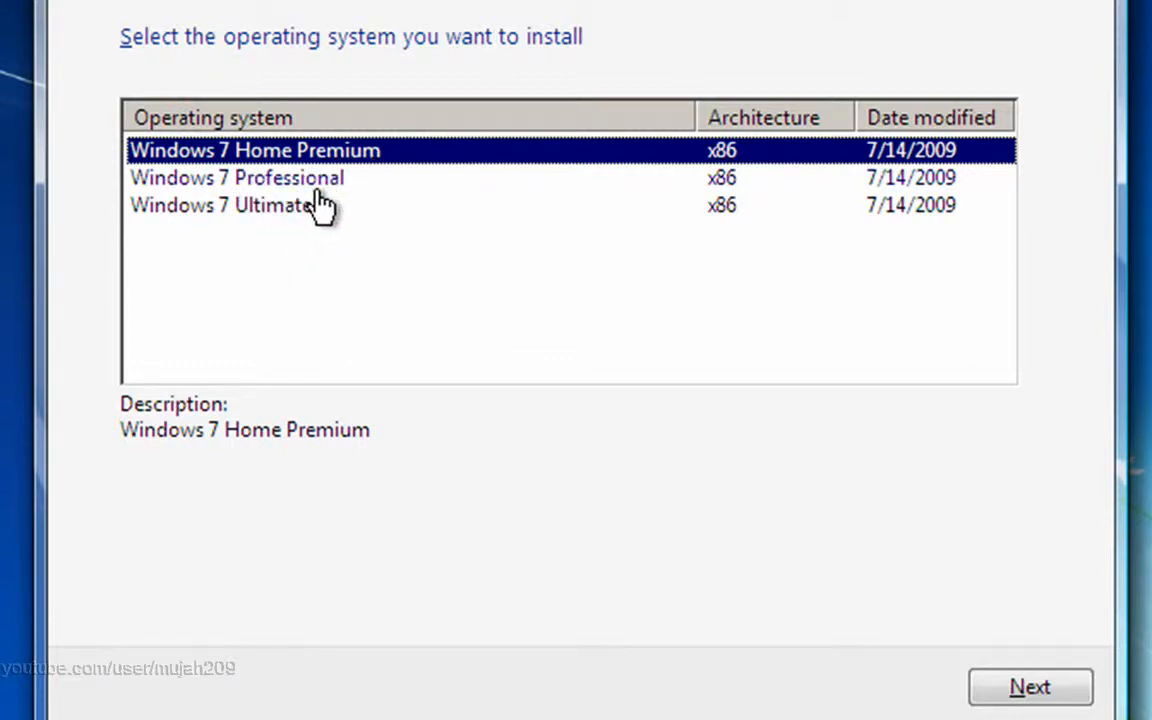
click(252, 210)
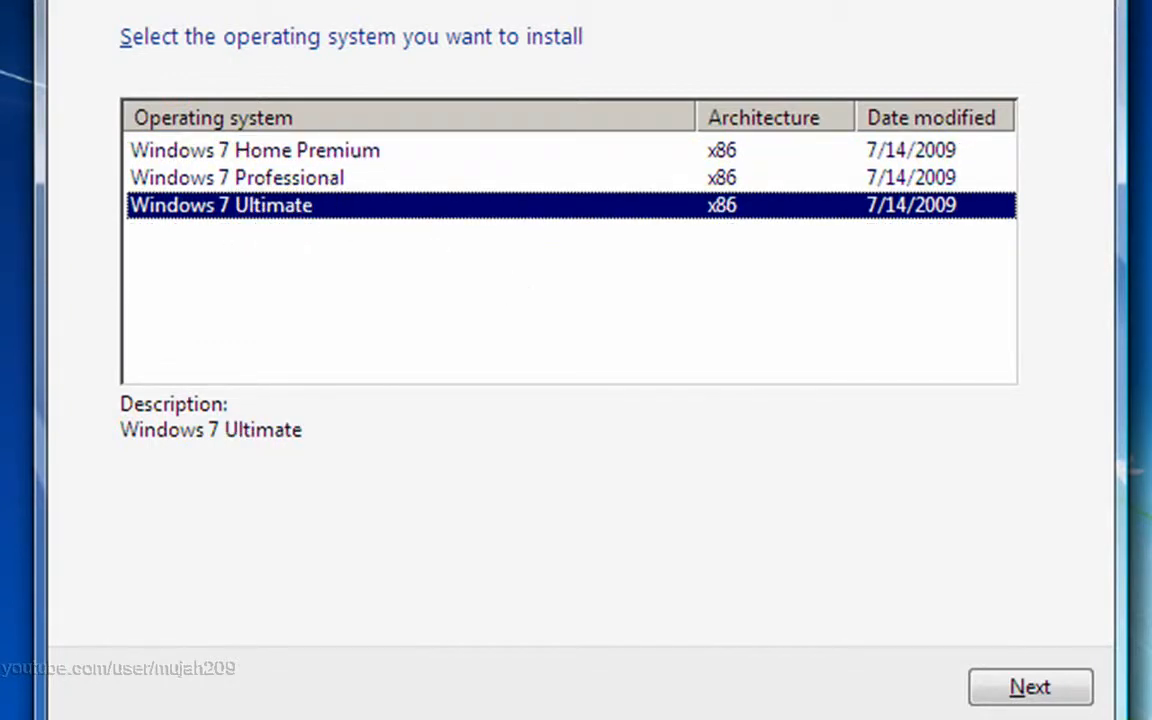
click(1047, 689)
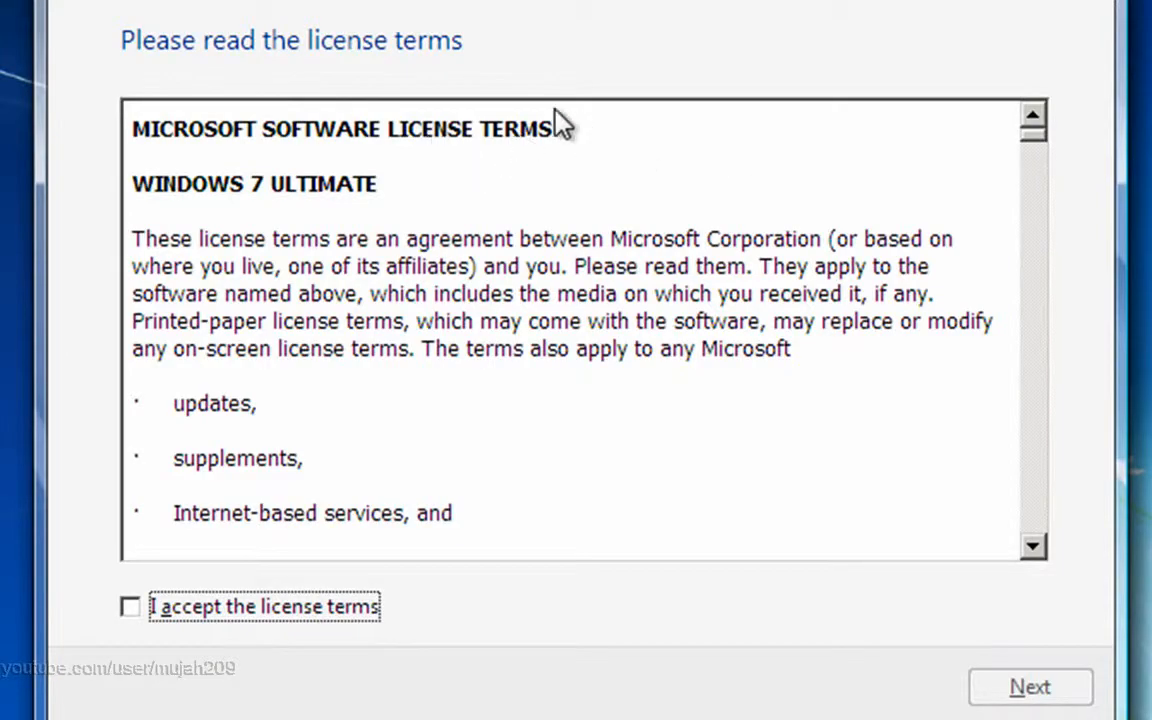
Scroll the Windows 7 license, accept its terms, and continue
drag(1031, 147, 992, 133)
click(129, 607)
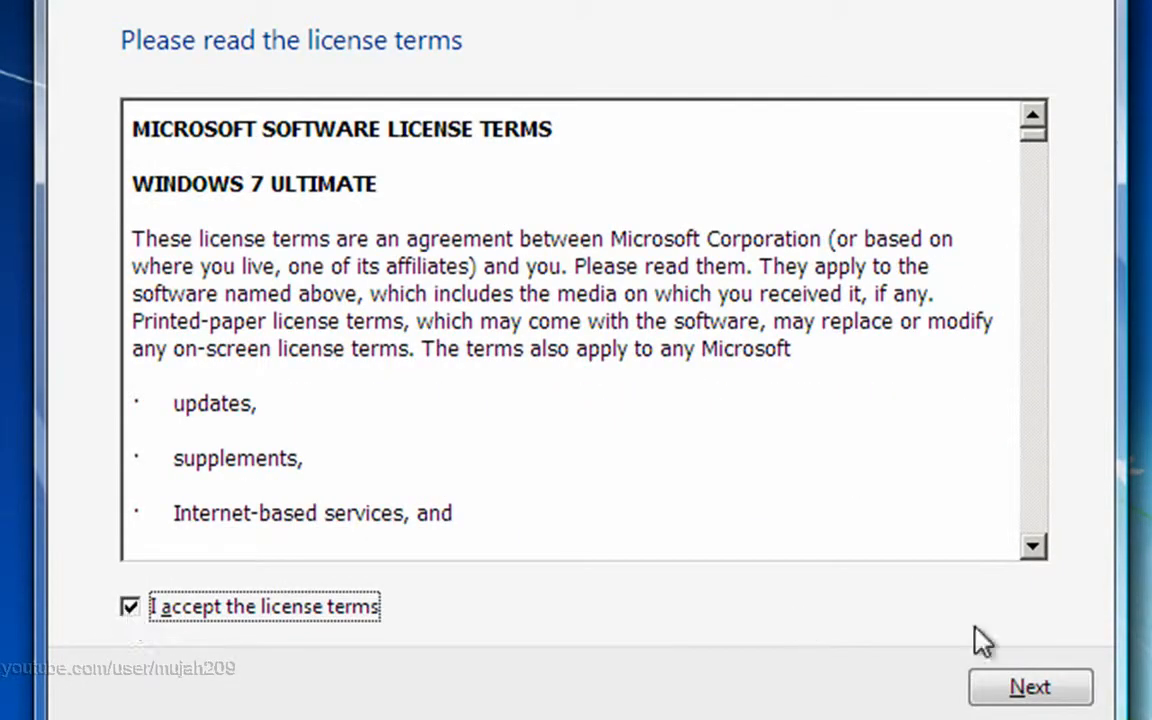
click(1038, 687)
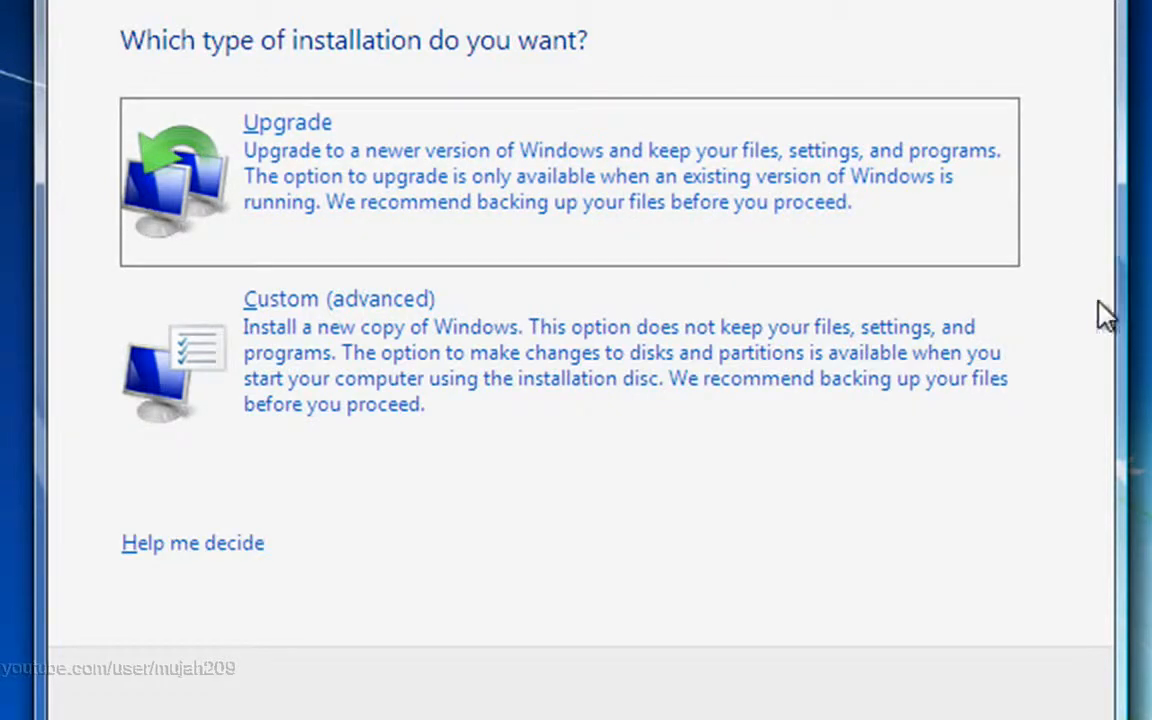
Choose a Custom install and create a new 20480 MB partition on Disk 0
click(484, 352)
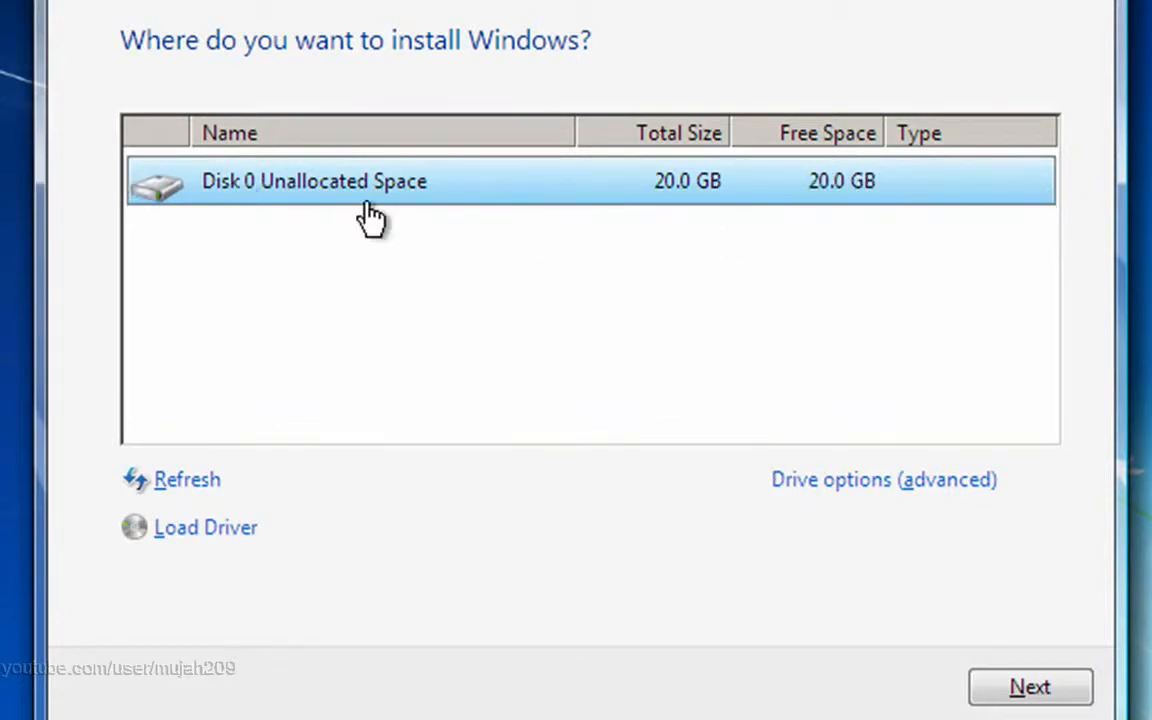
click(842, 484)
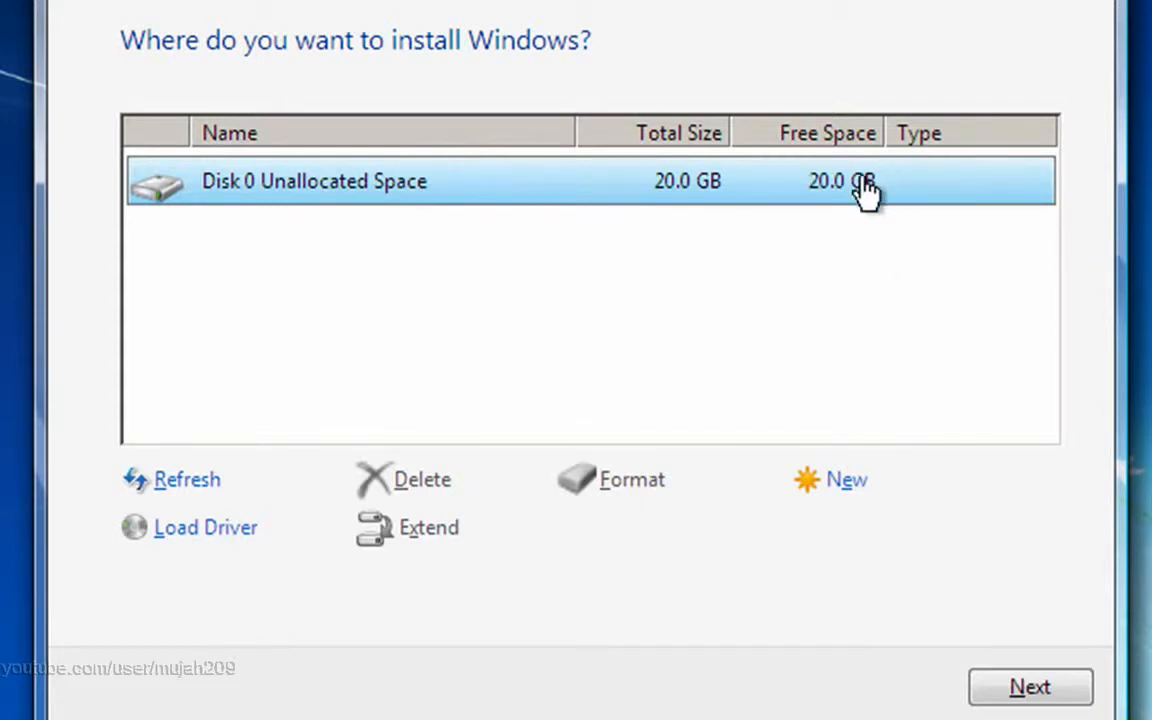
click(831, 486)
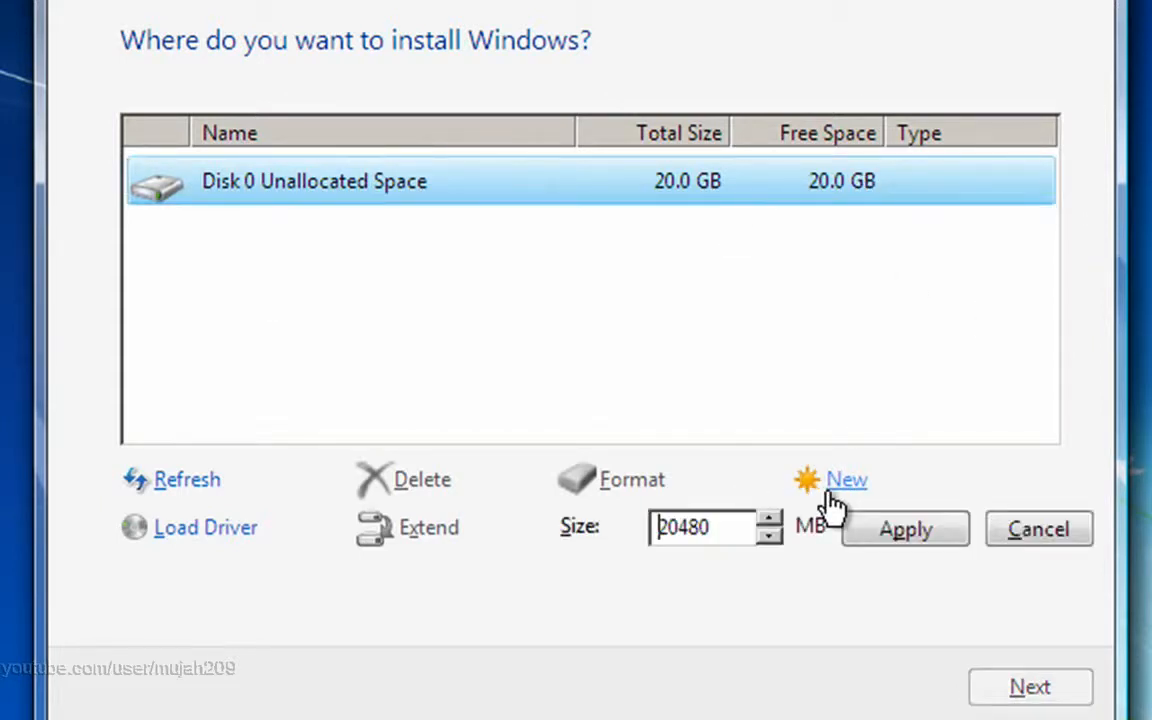
click(775, 518)
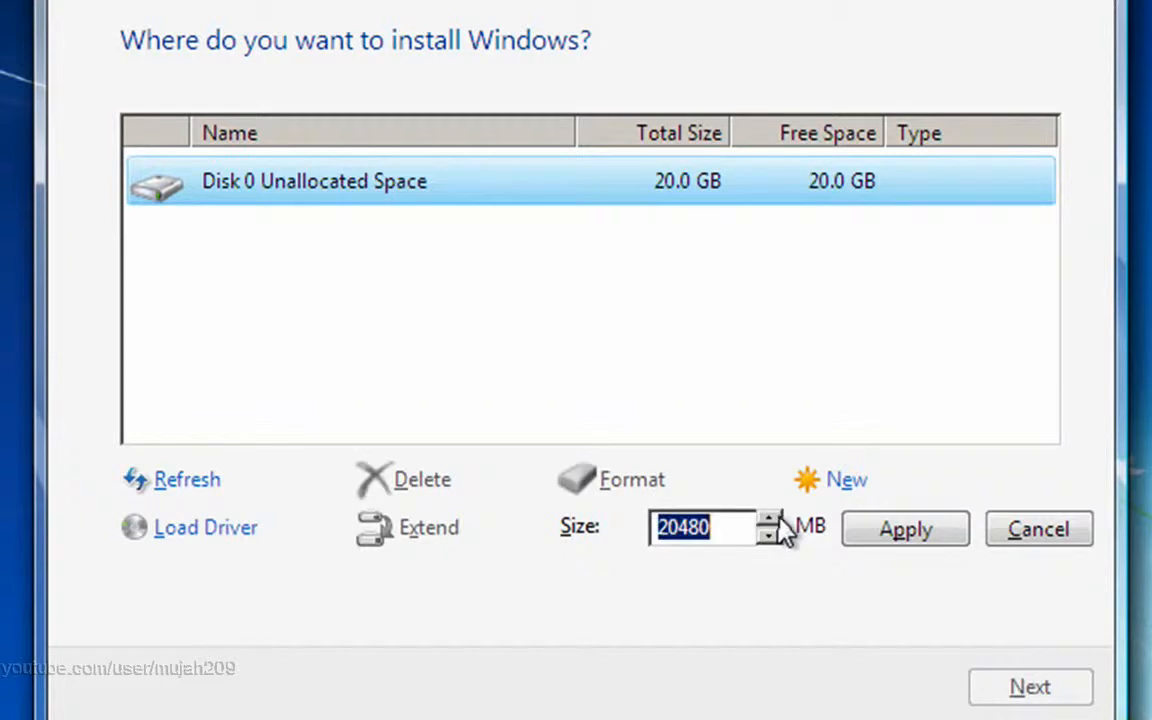
click(882, 532)
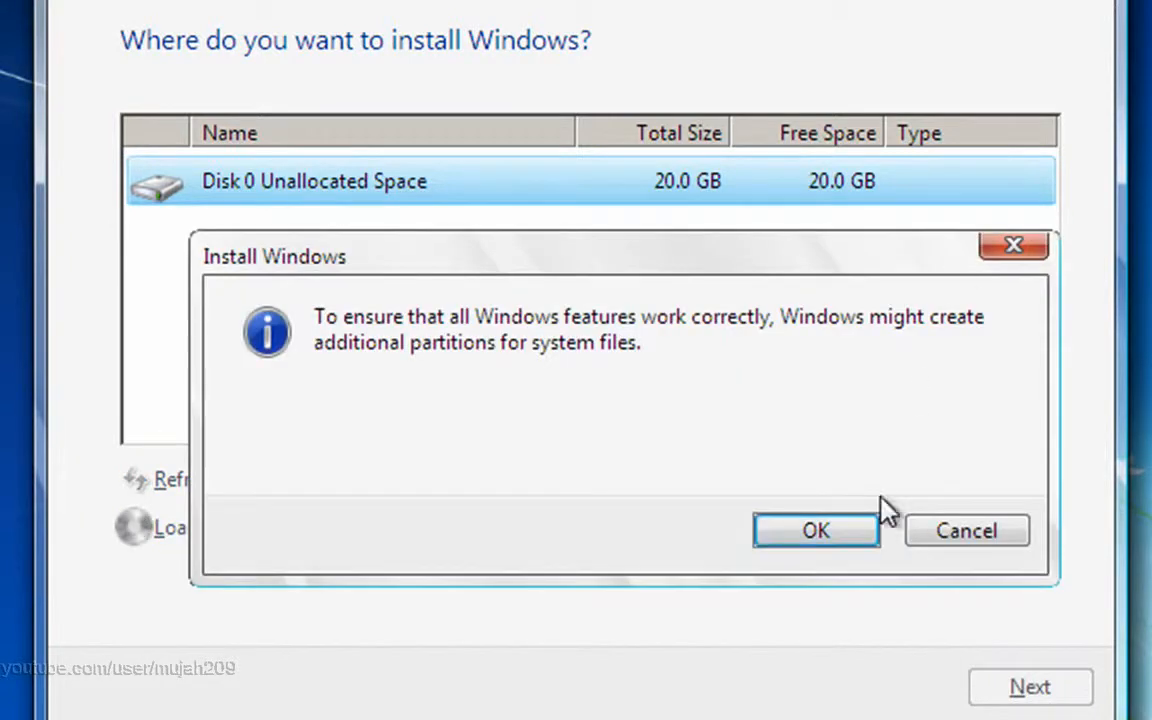
Accept the extra system partitions notice and select the 19.9 GB Partition 2
click(859, 535)
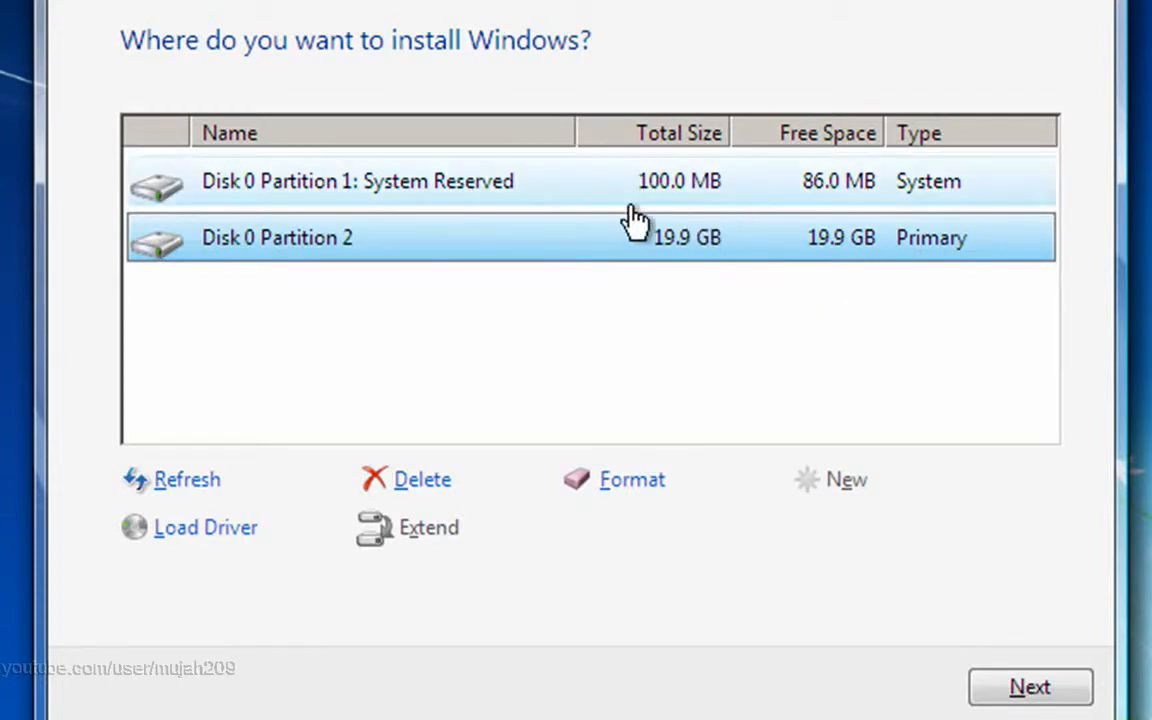
click(506, 195)
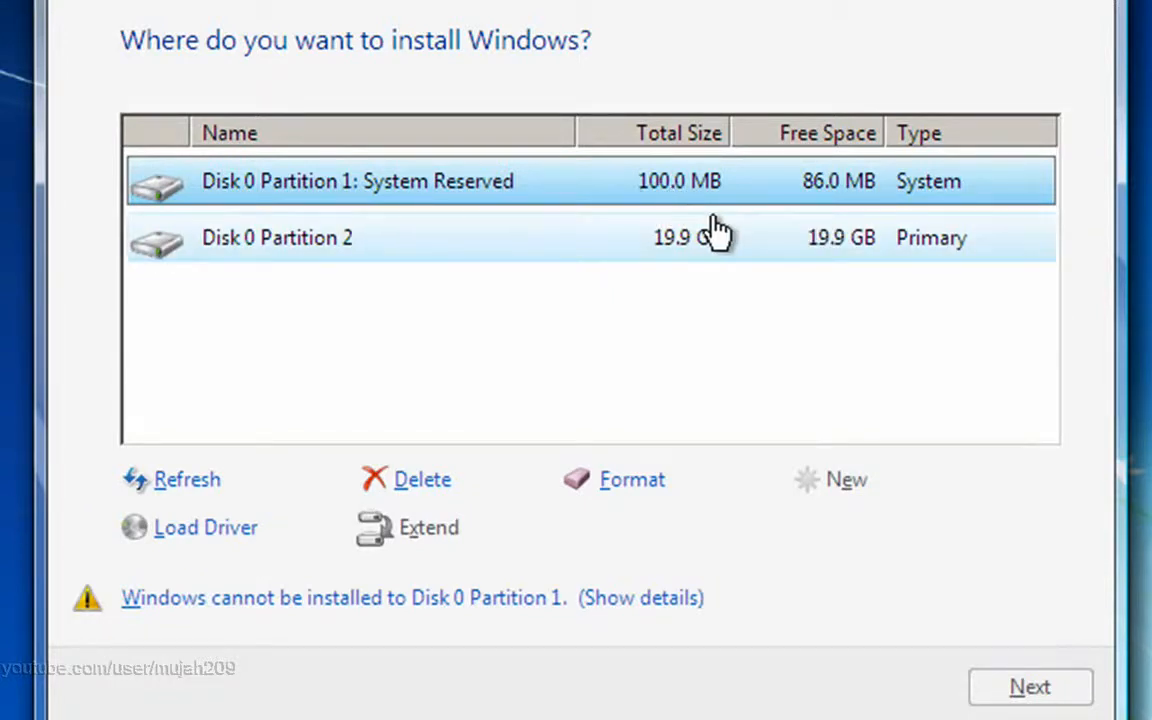
click(625, 240)
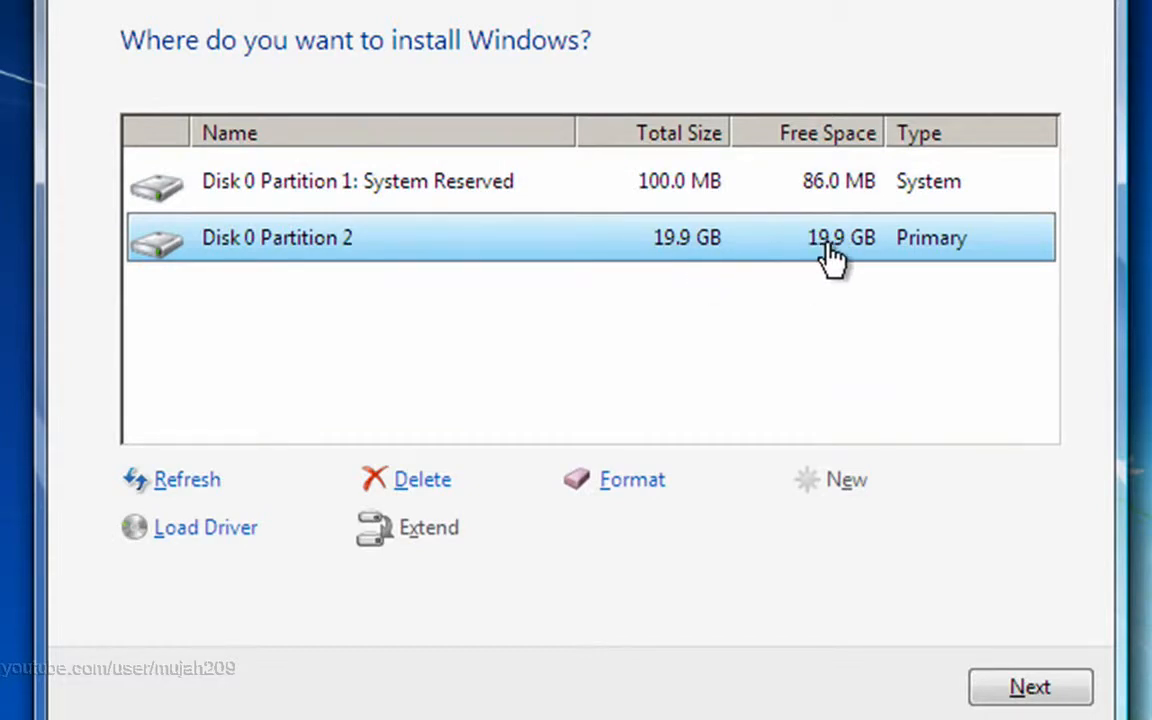
Begin installing Windows 7 onto Disk 0 Partition 2
click(1045, 695)
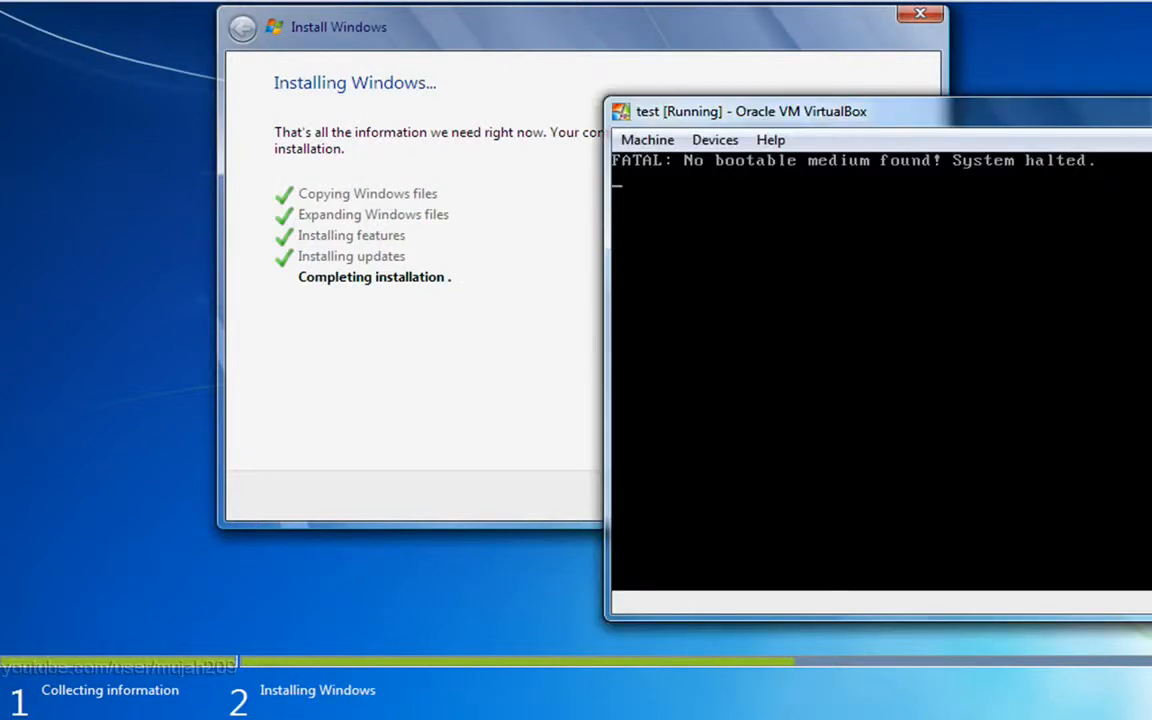
Reset the test VM, enter PhoenixBIOS setup, and show the Boot order page
drag(1148, 111, 946, 116)
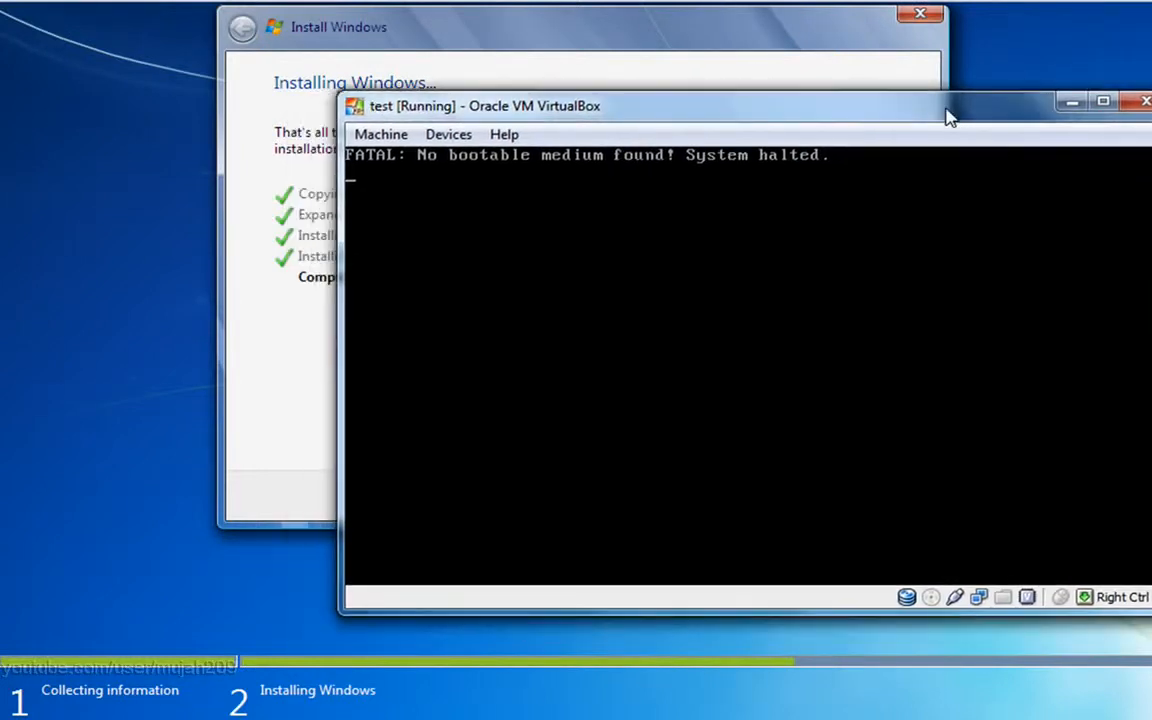
click(381, 138)
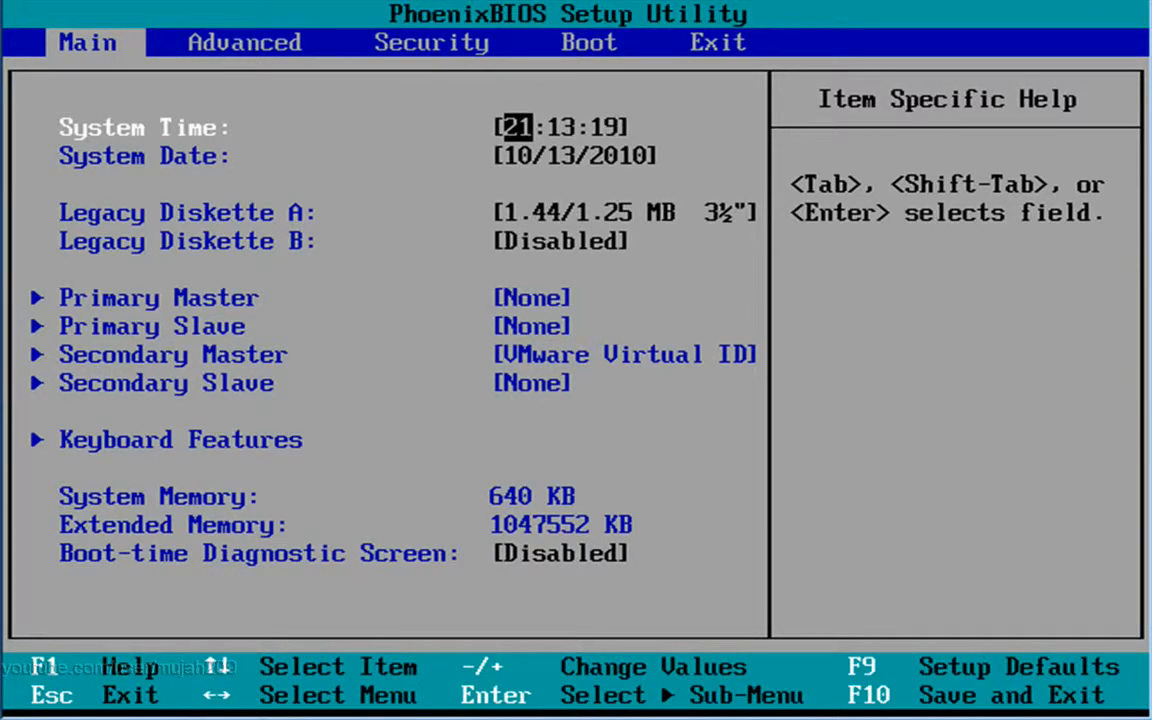
key(Right)
key(Right)
key(Right)
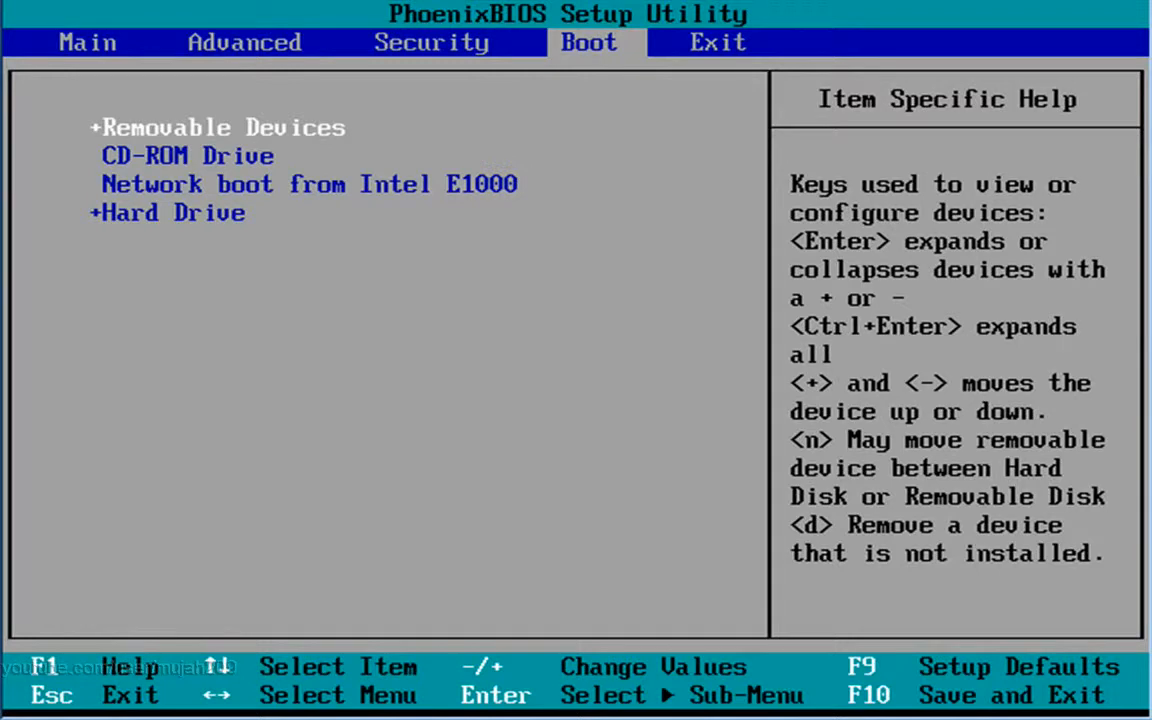
Move the boot list highlight down past CD-ROM and network boot to Hard Drive
key(Down)
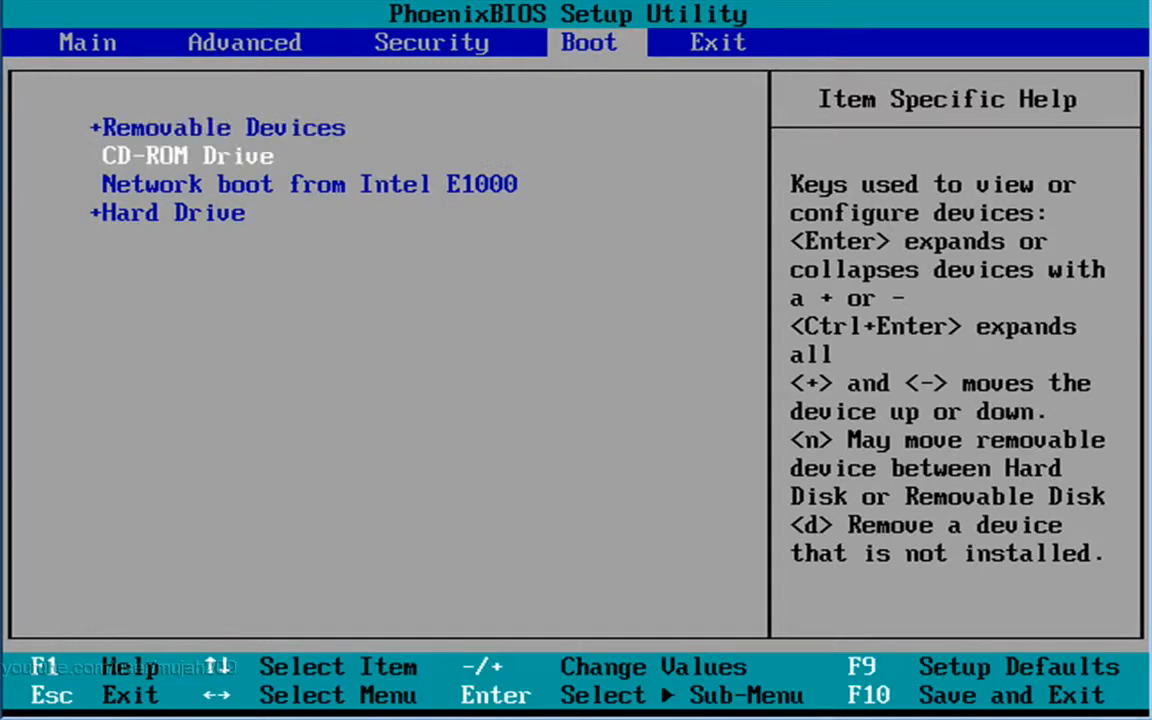
key(Down)
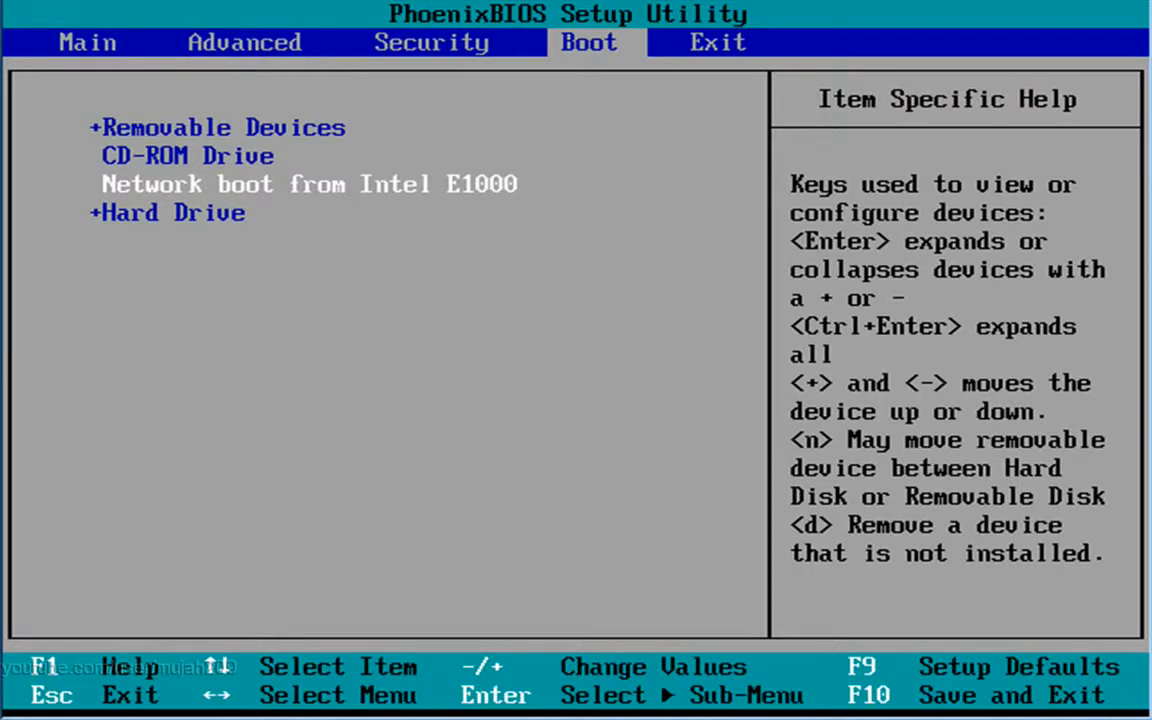
key(Down)
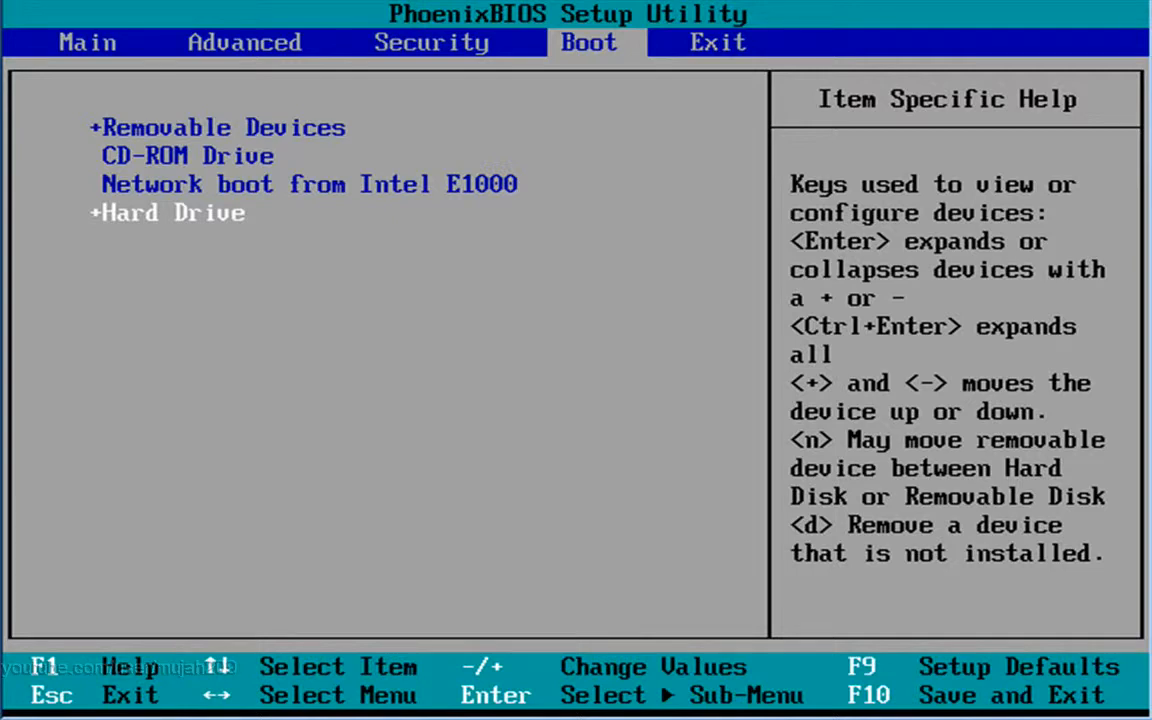
Raise Hard Drive above Removable Devices, CD-ROM Drive and network boot using +
key(plus)
key(plus)
key(plus)
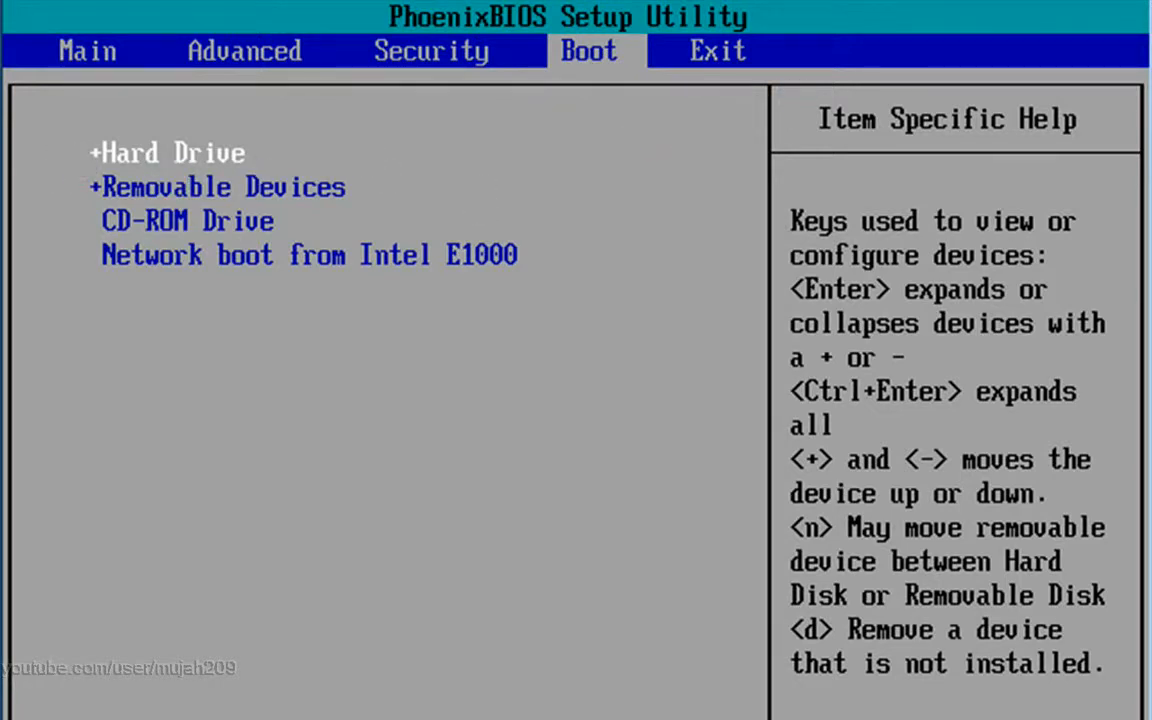
Save the new BIOS boot order and exit, restarting the VM into Windows setup
key(F10)
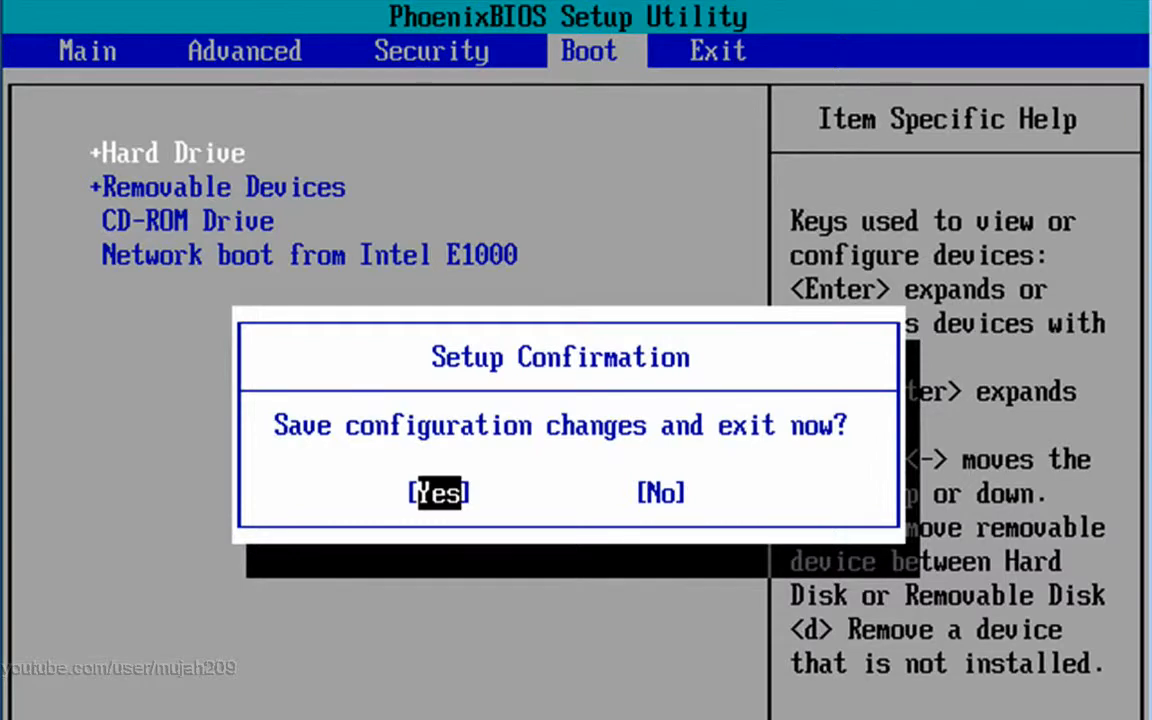
key(Return)
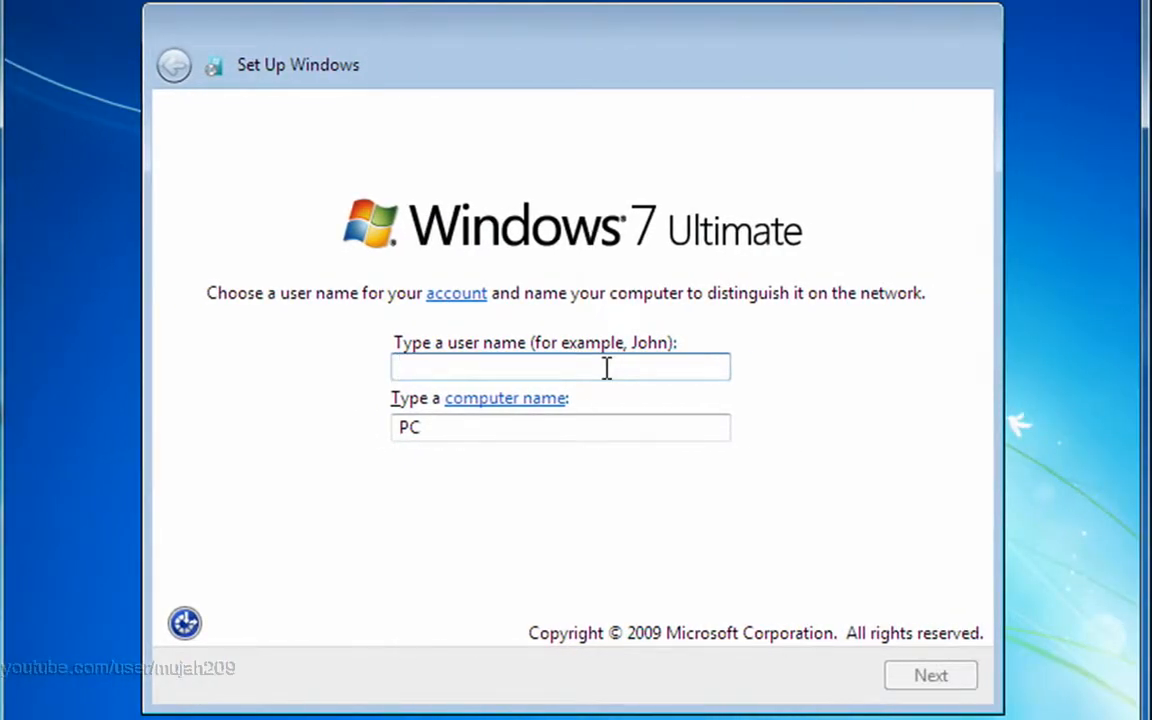
Enter a user name, with the matching computer name filled in, and continue to the password page
text(mujah2009)
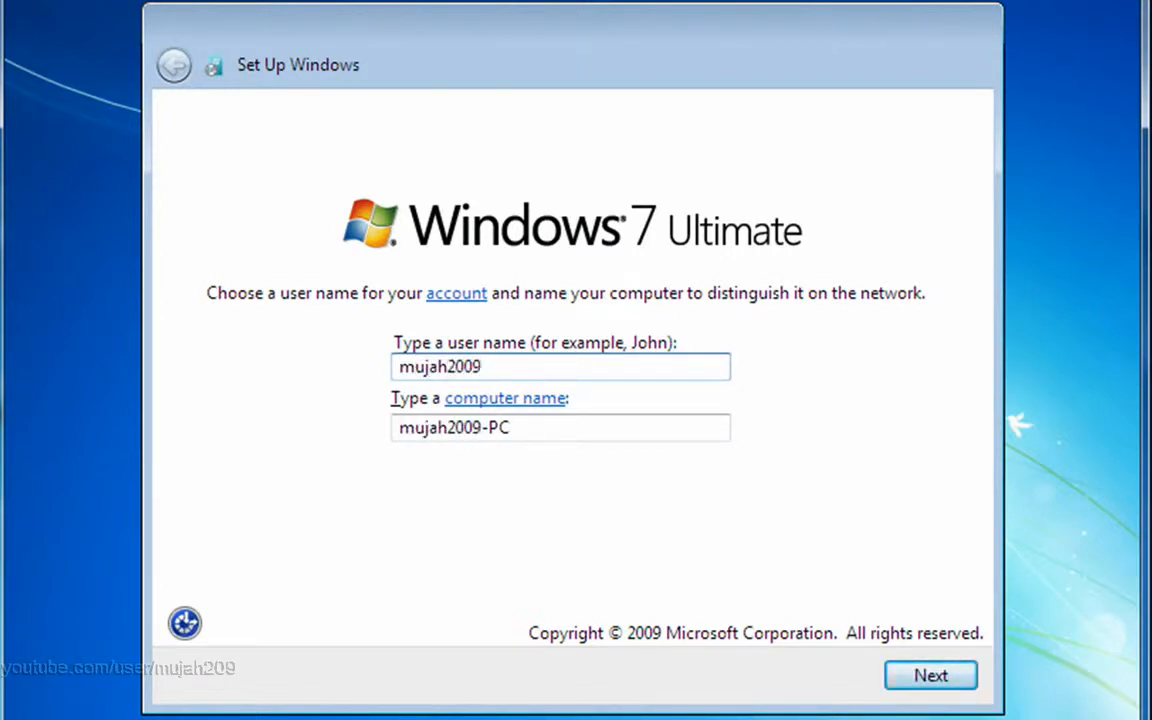
drag(535, 363, 425, 366)
click(560, 363)
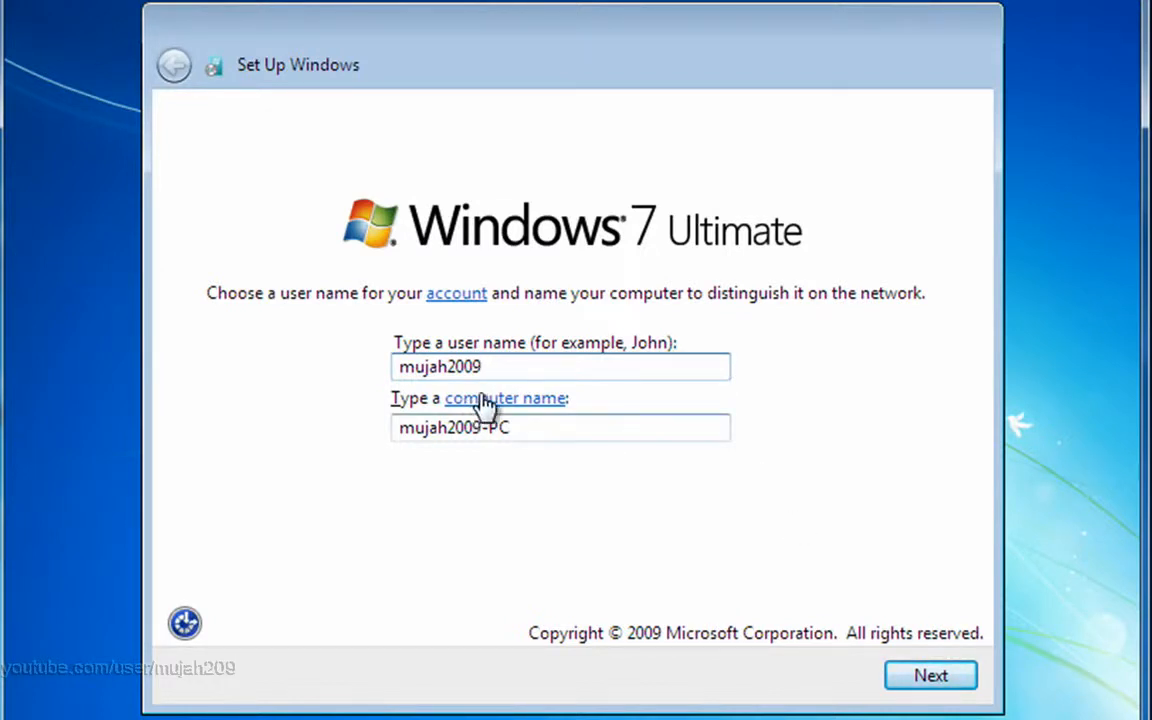
click(930, 677)
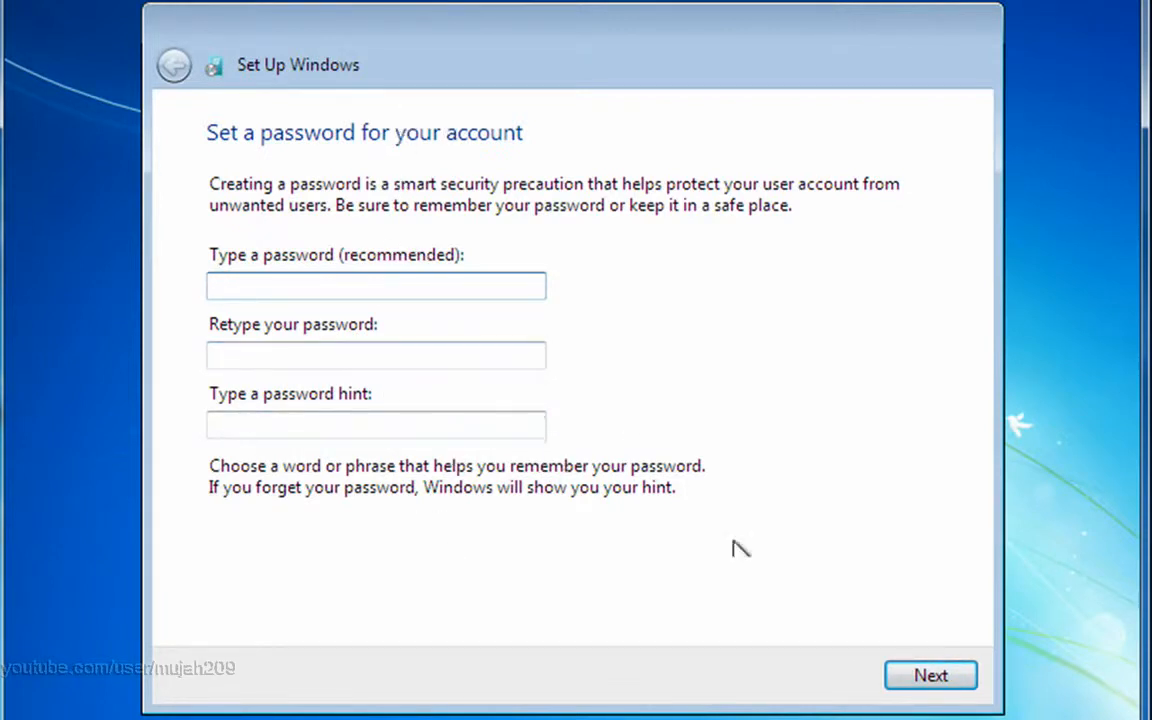
Skip the account password and product key, then choose recommended update and protection settings
click(931, 677)
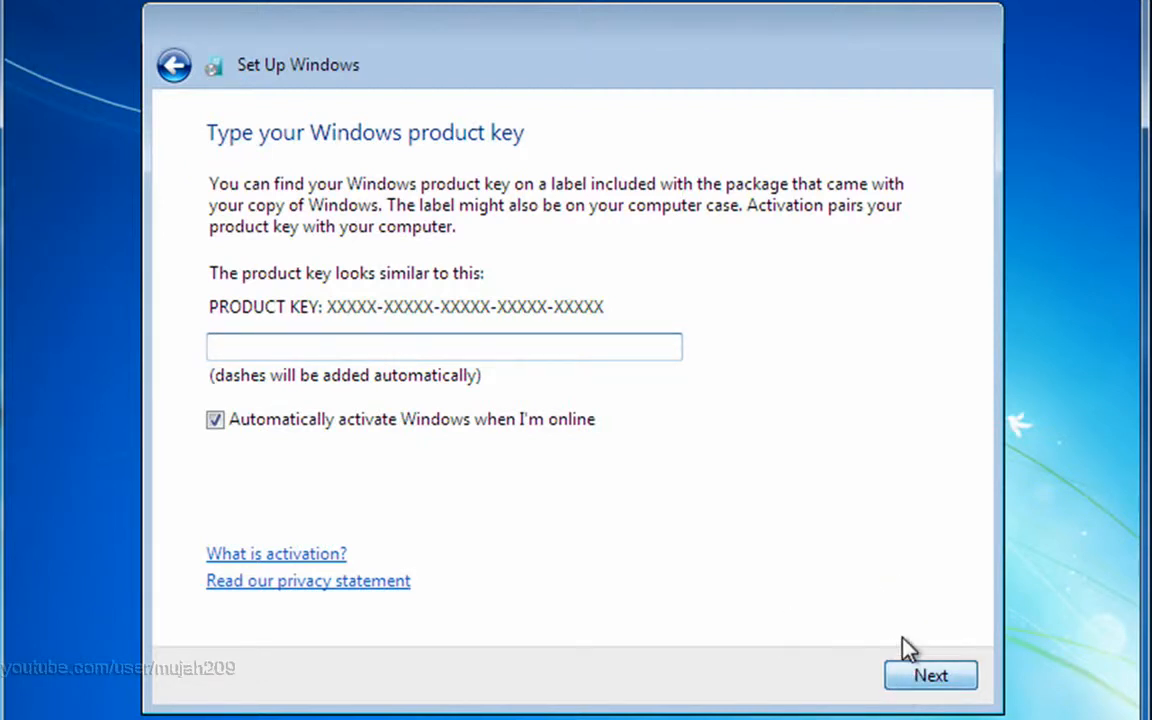
click(915, 670)
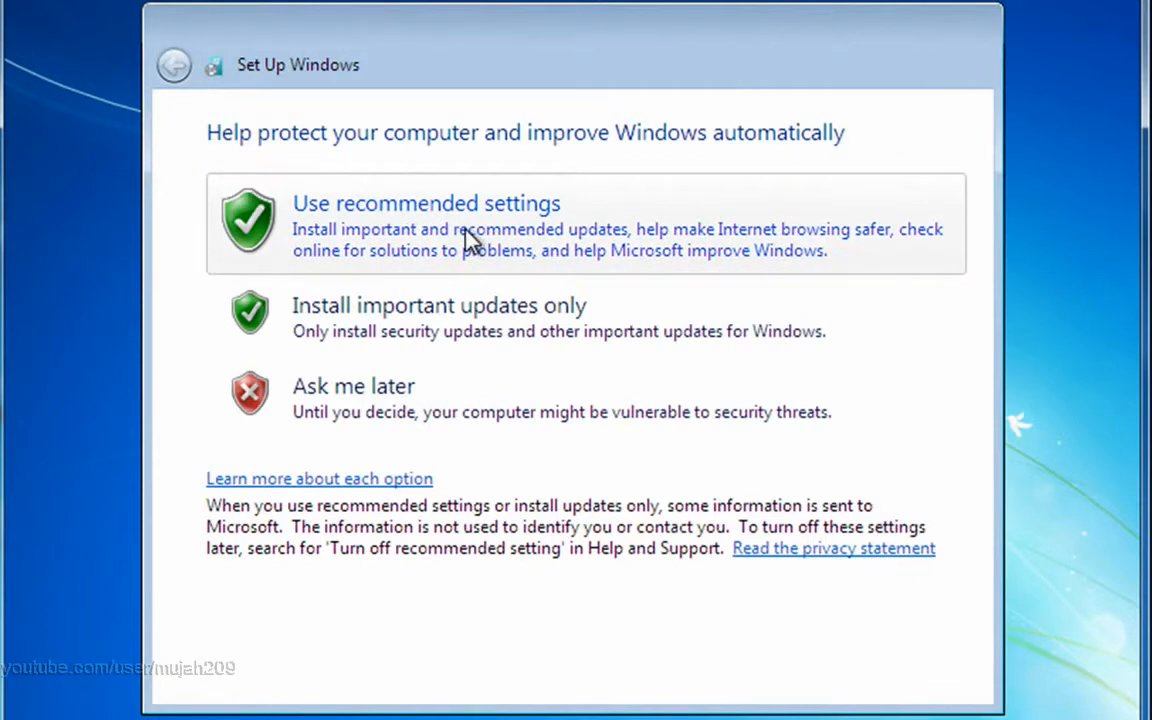
click(593, 253)
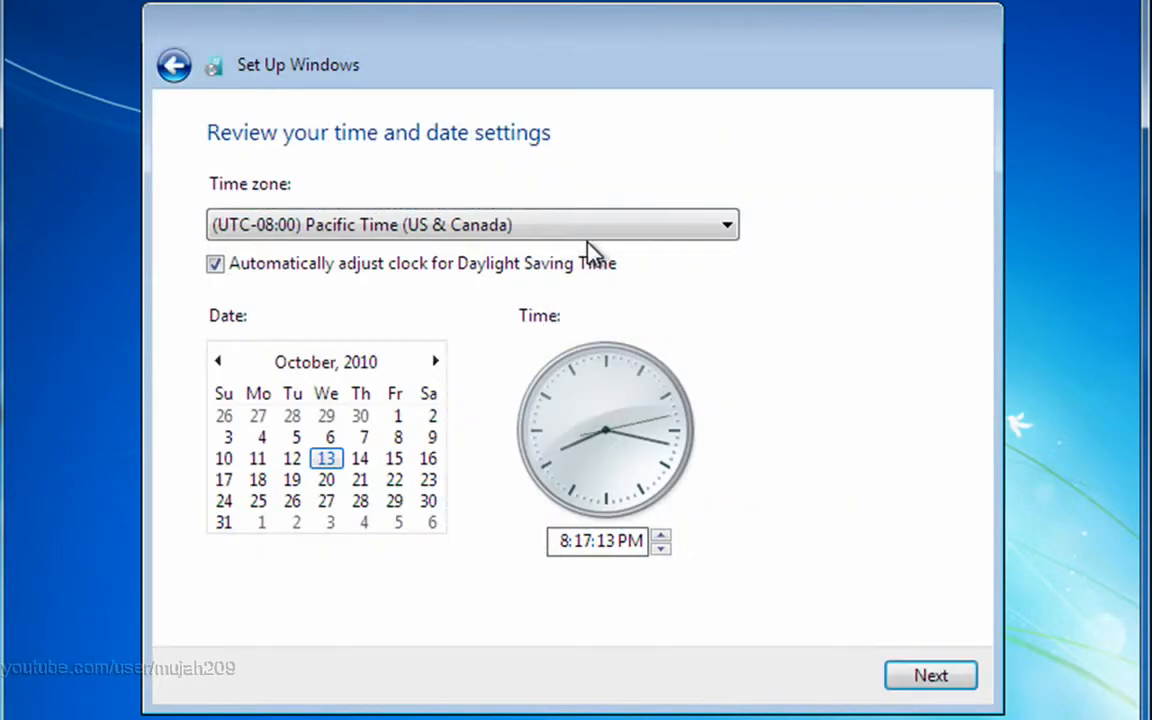
Accept the UTC-08:00 Pacific Time, October 13, 2010 time and date settings
click(933, 677)
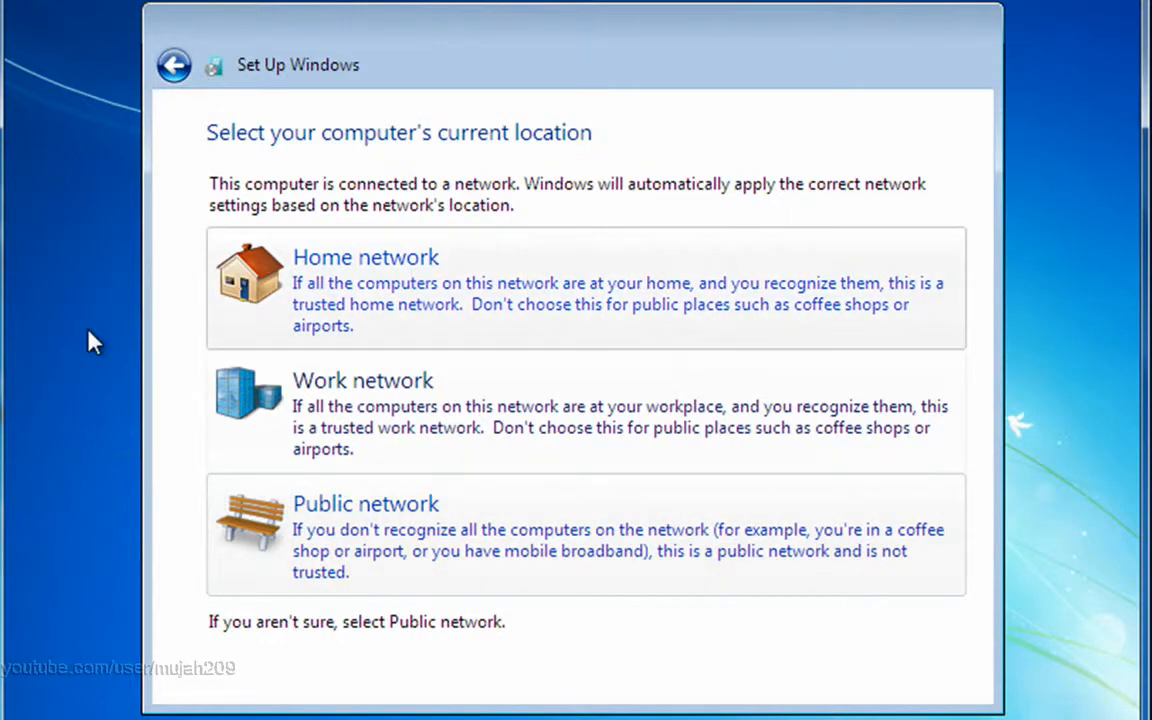
Set the network location to Public network and let Windows finish loading the desktop
click(504, 540)
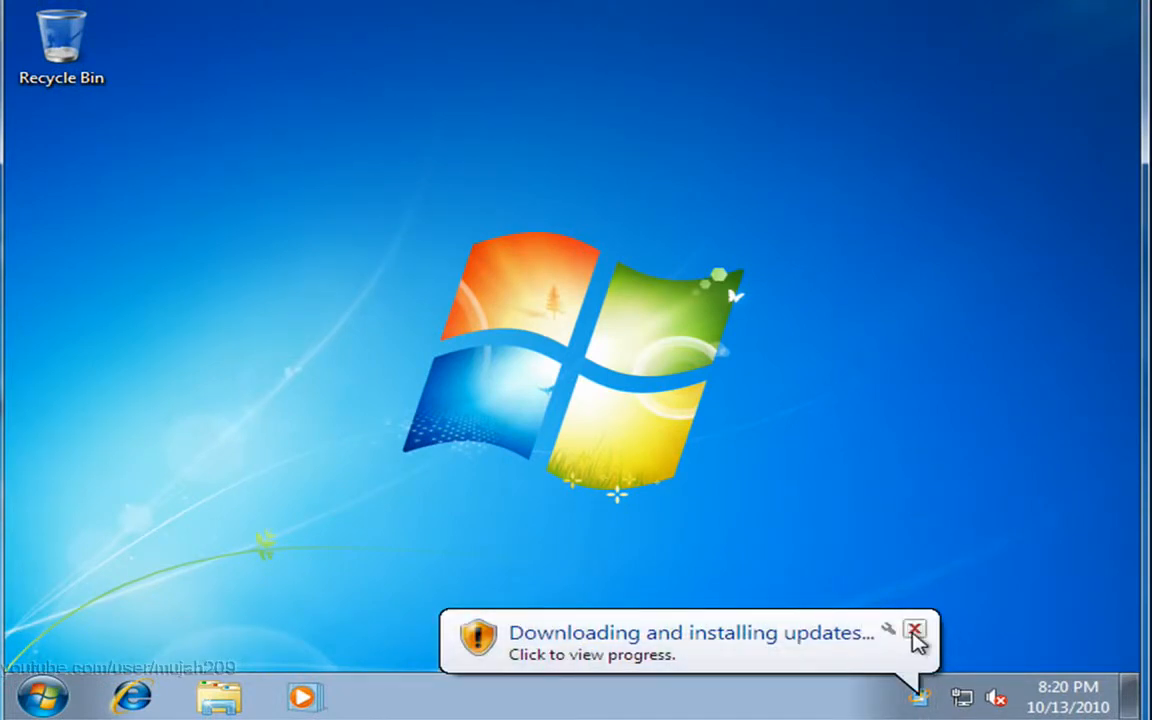
Dismiss the downloading-updates notification, check the hidden tray icons, and open the Start menu
click(915, 632)
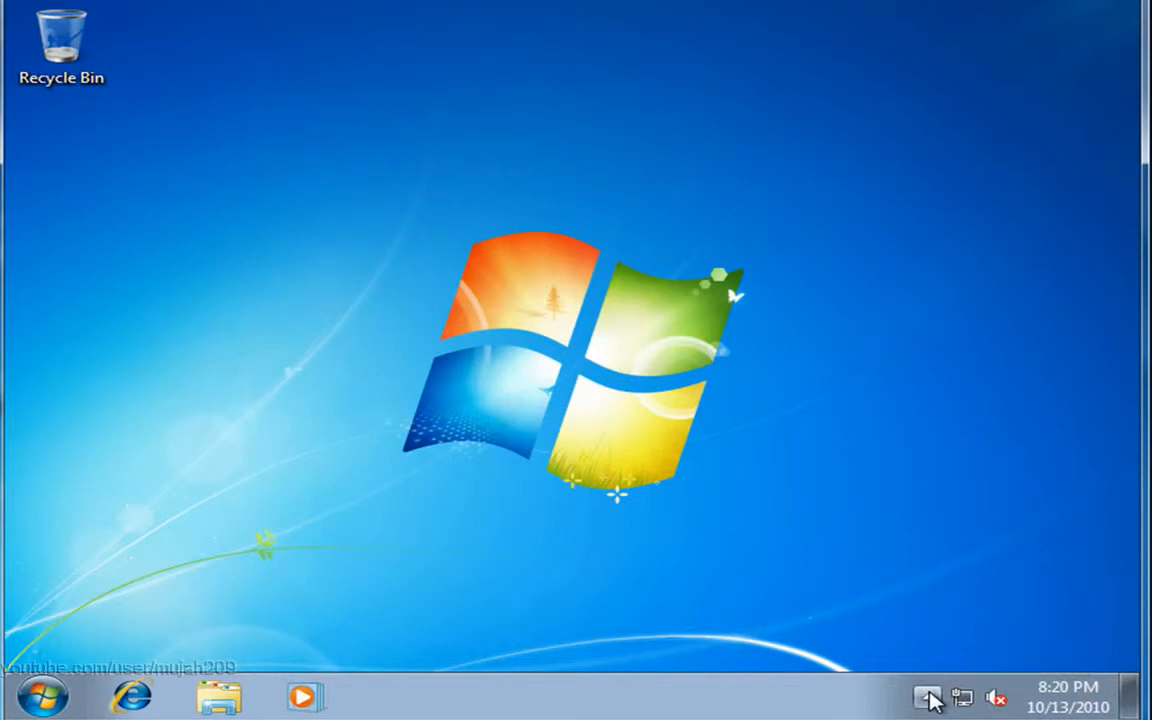
click(928, 697)
click(826, 418)
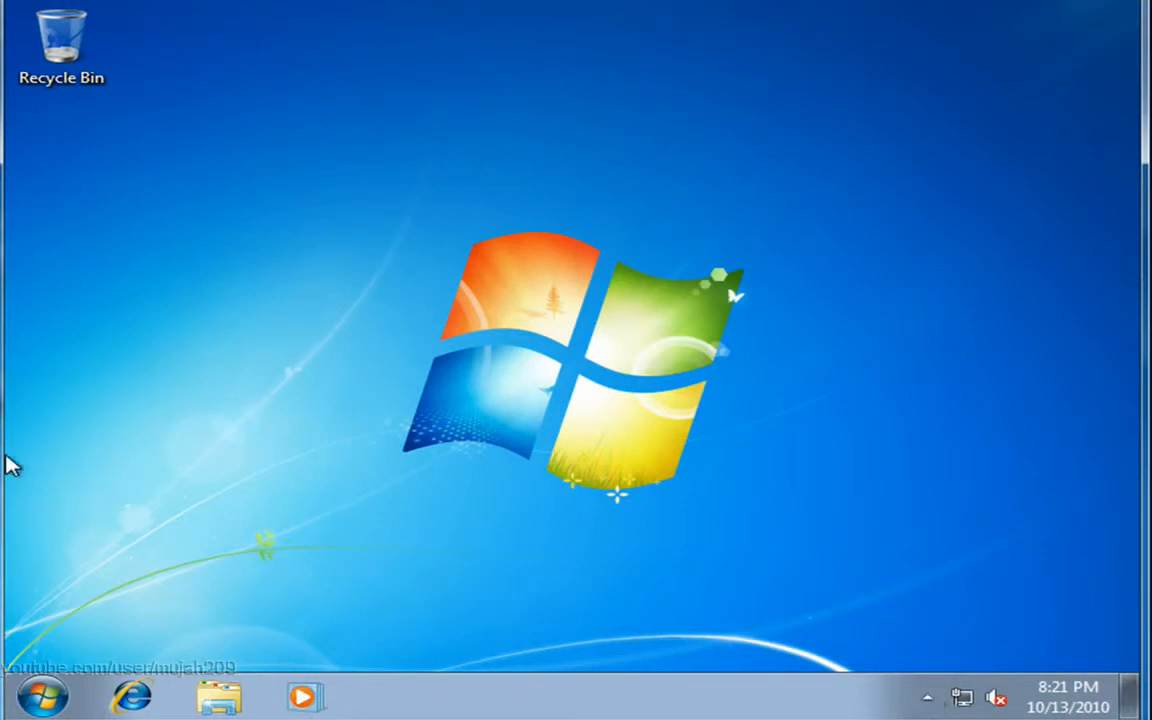
click(48, 698)
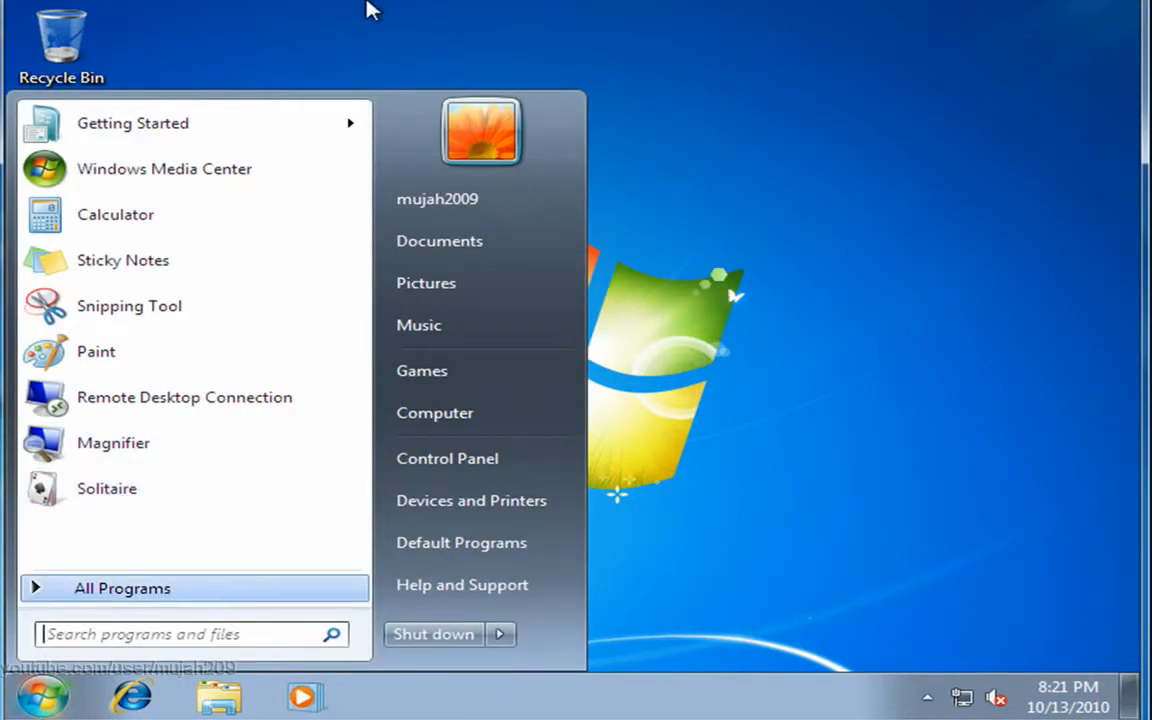
Open Computer's Properties and review the Windows 7 Ultimate, 32-bit, 1.06 GB RAM details
right_click(474, 426)
click(585, 618)
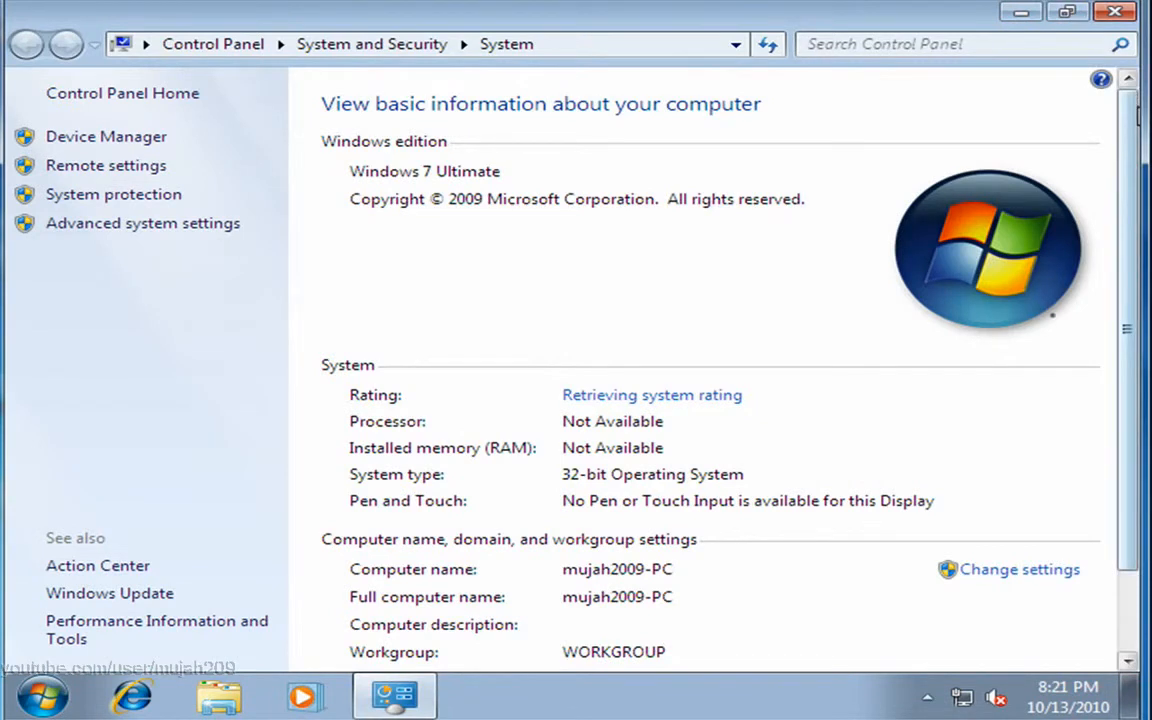
drag(1129, 121, 1129, 182)
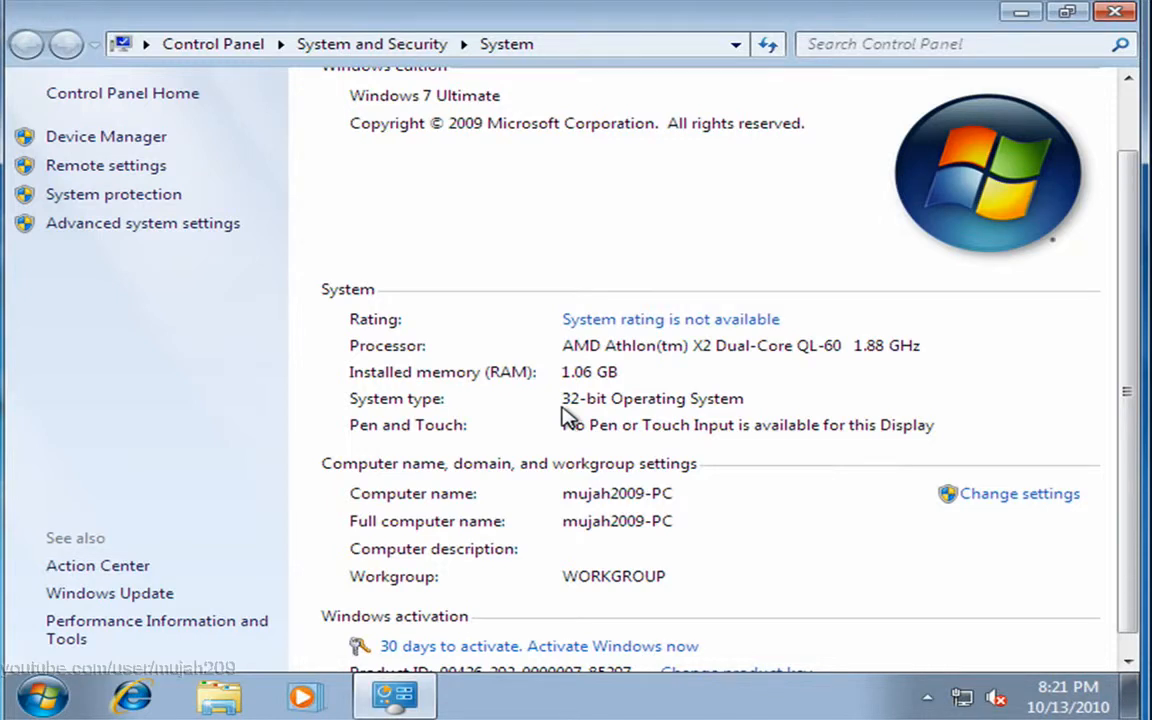
drag(1126, 334, 1137, 280)
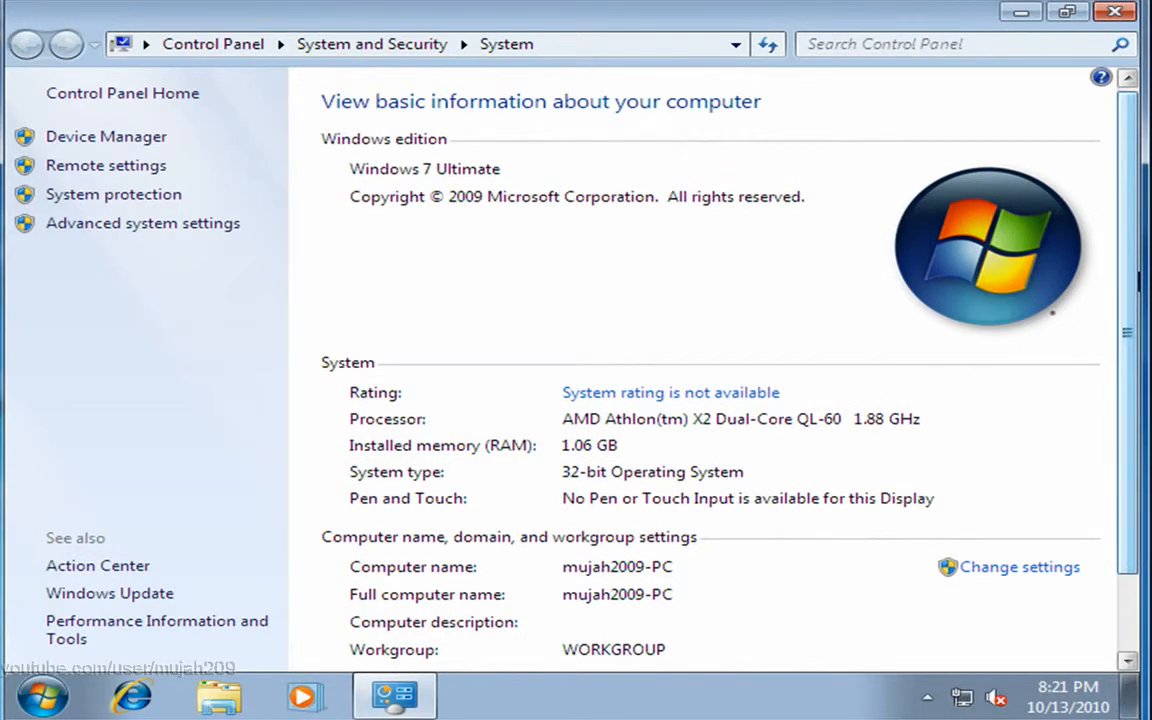
drag(1137, 270, 1134, 308)
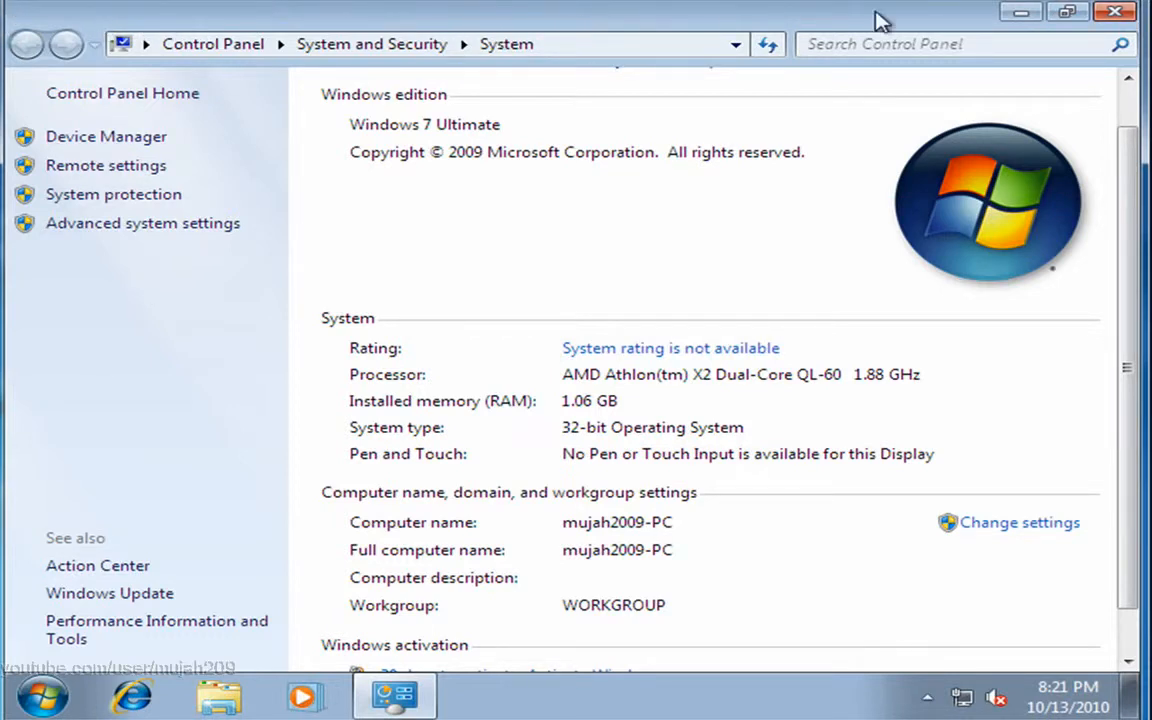
Resize and reposition the System window, view the performance rating details, then close it
click(1051, 14)
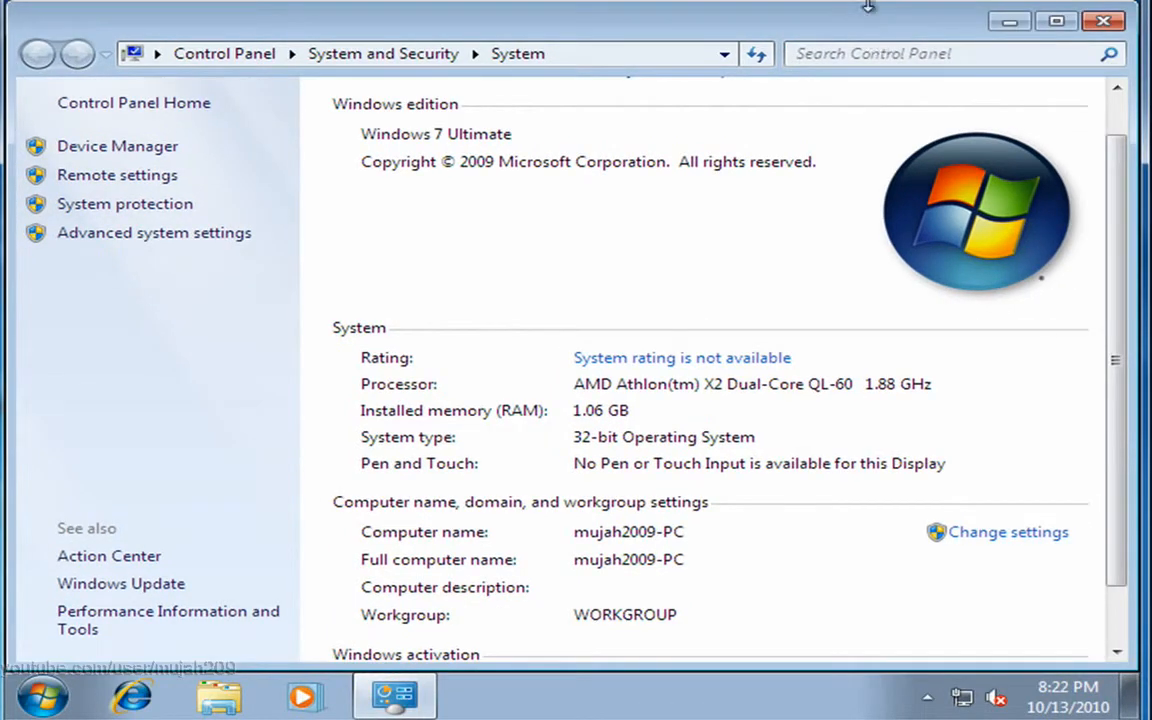
click(1062, 21)
click(1068, 14)
drag(938, 31, 905, 0)
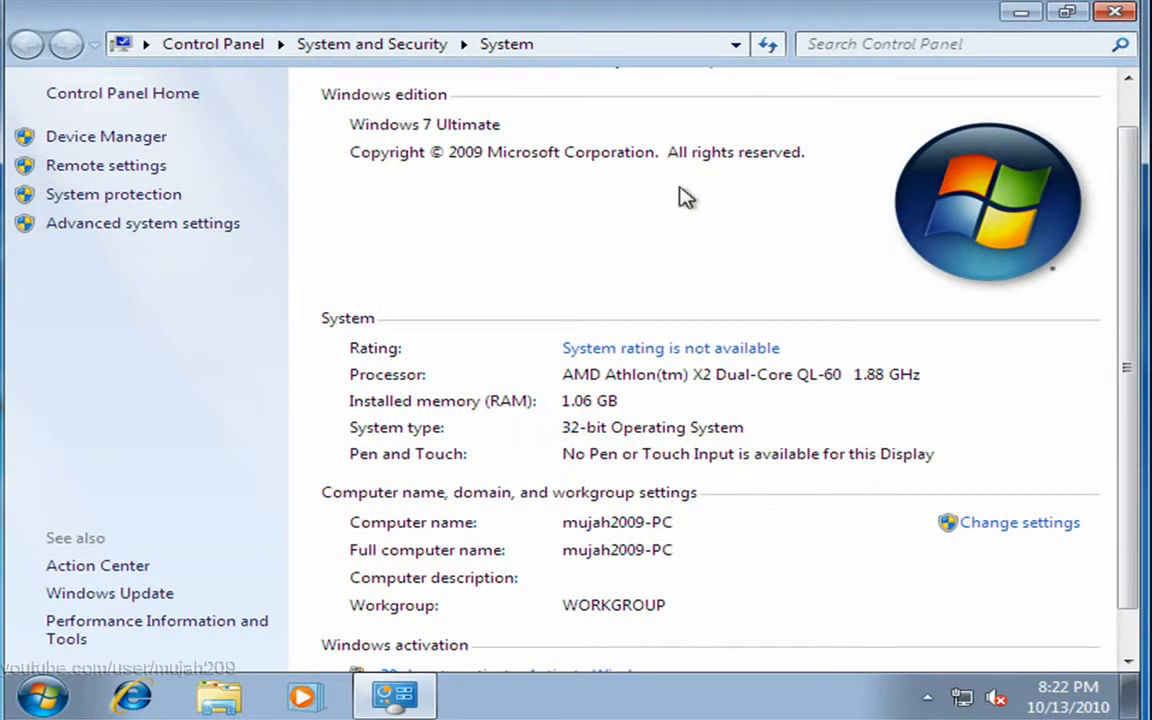
click(617, 350)
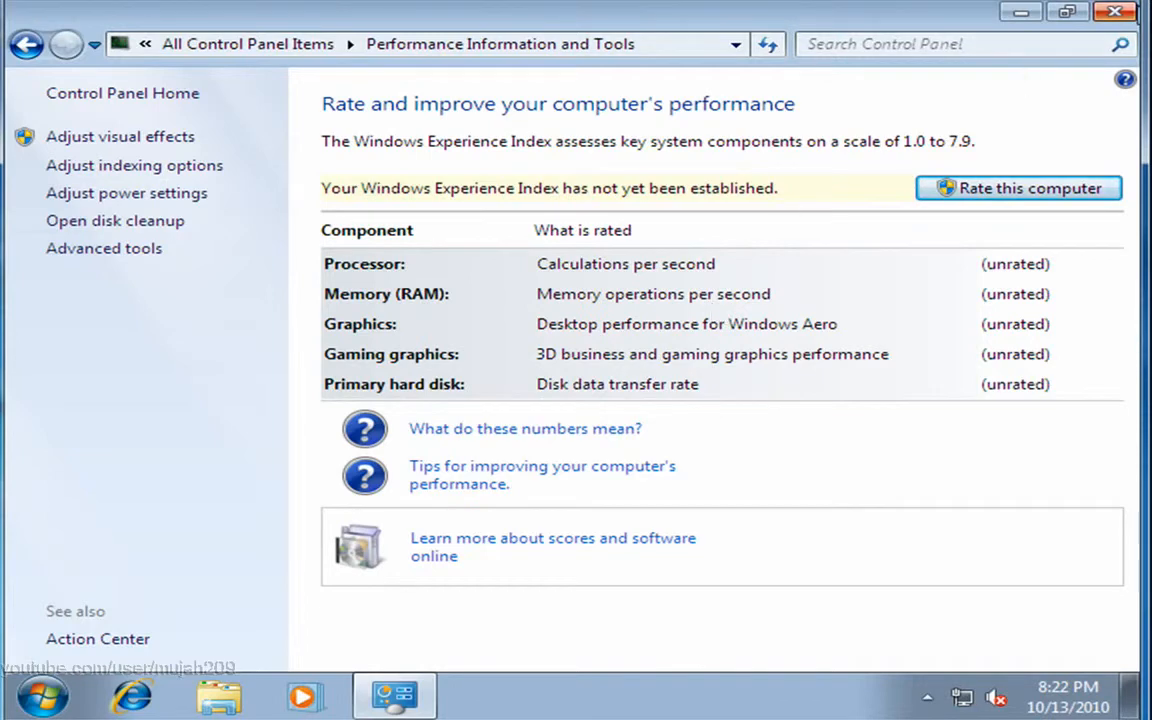
click(1117, 13)
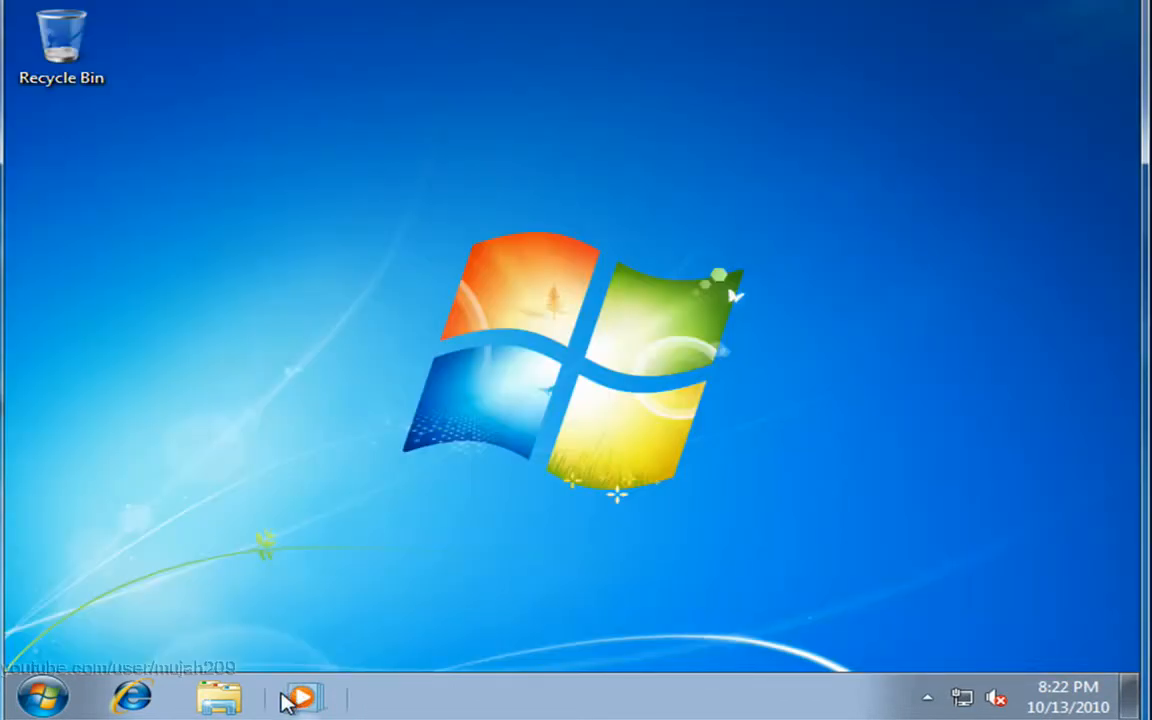
click(55, 694)
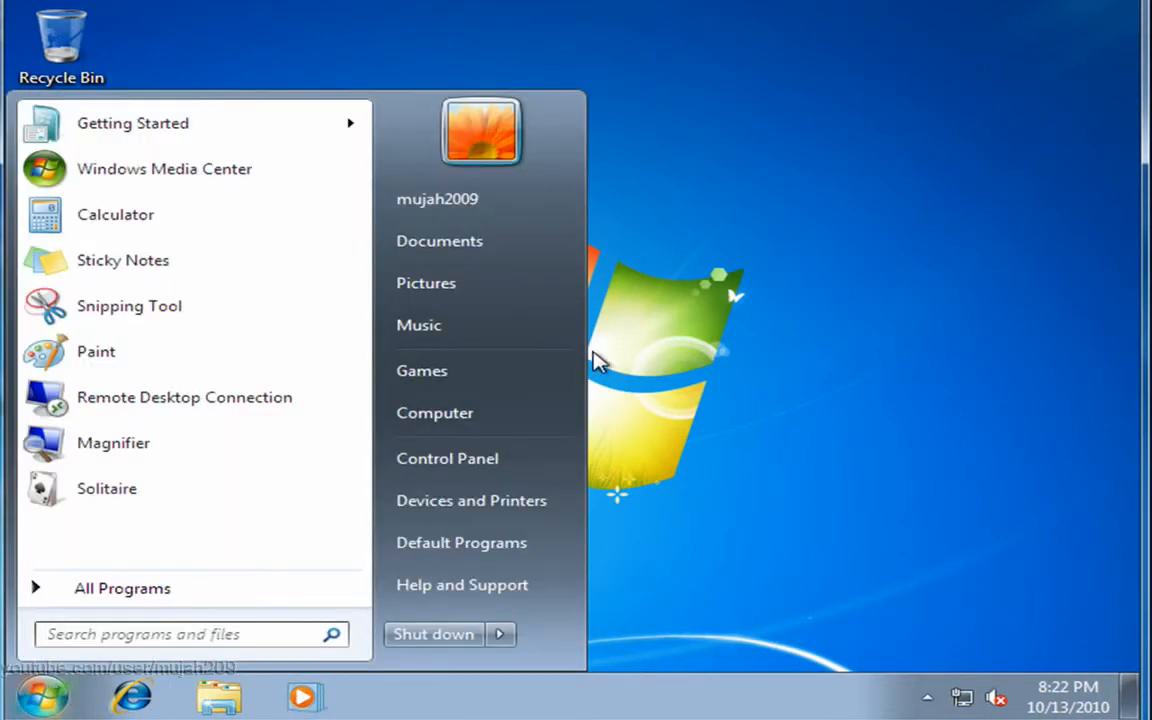
right_click(539, 405)
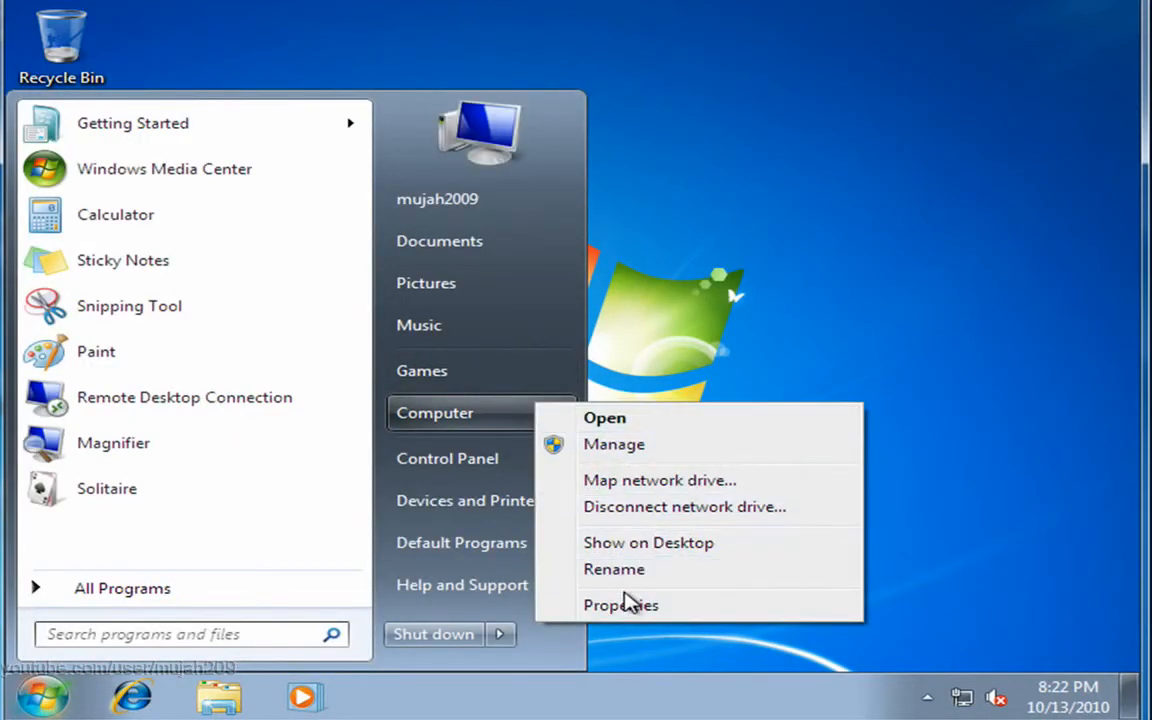
click(628, 605)
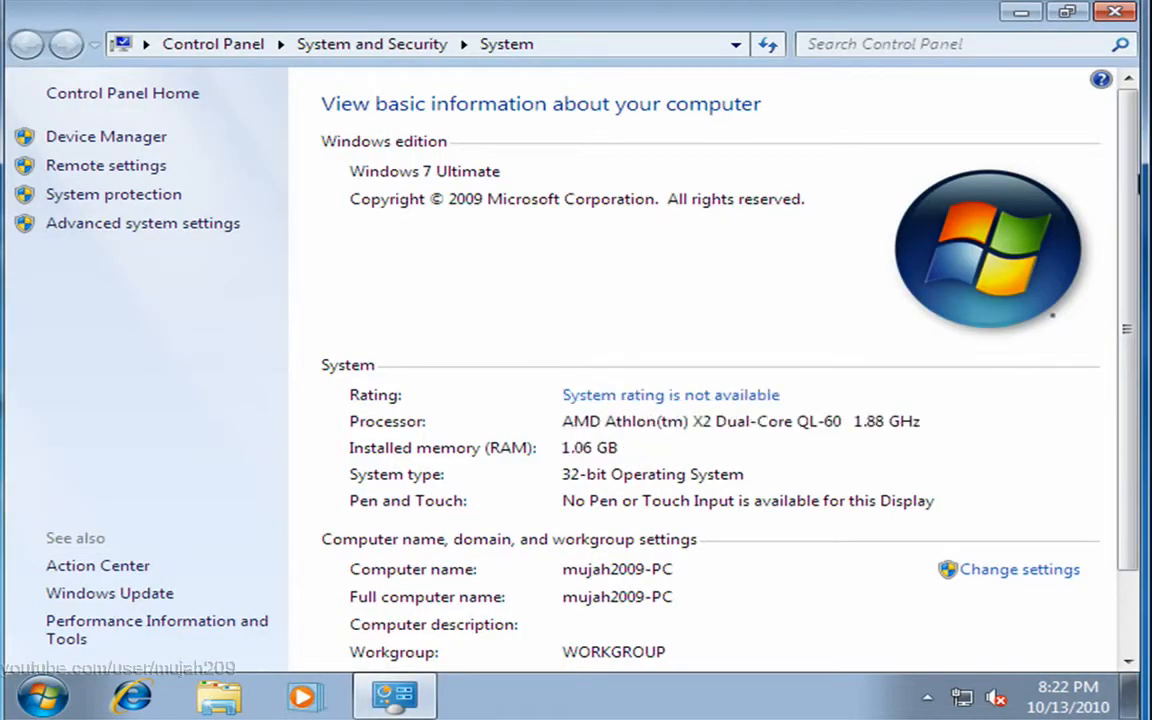
scroll(840, 412, down, 2)
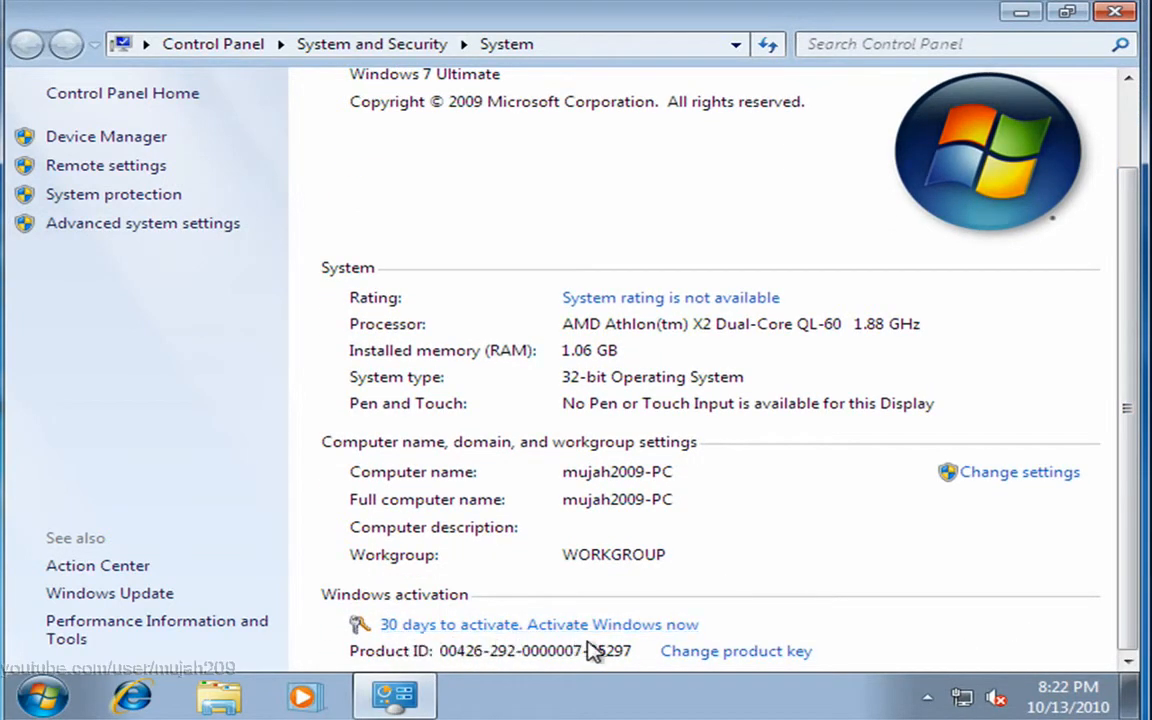
click(1125, 20)
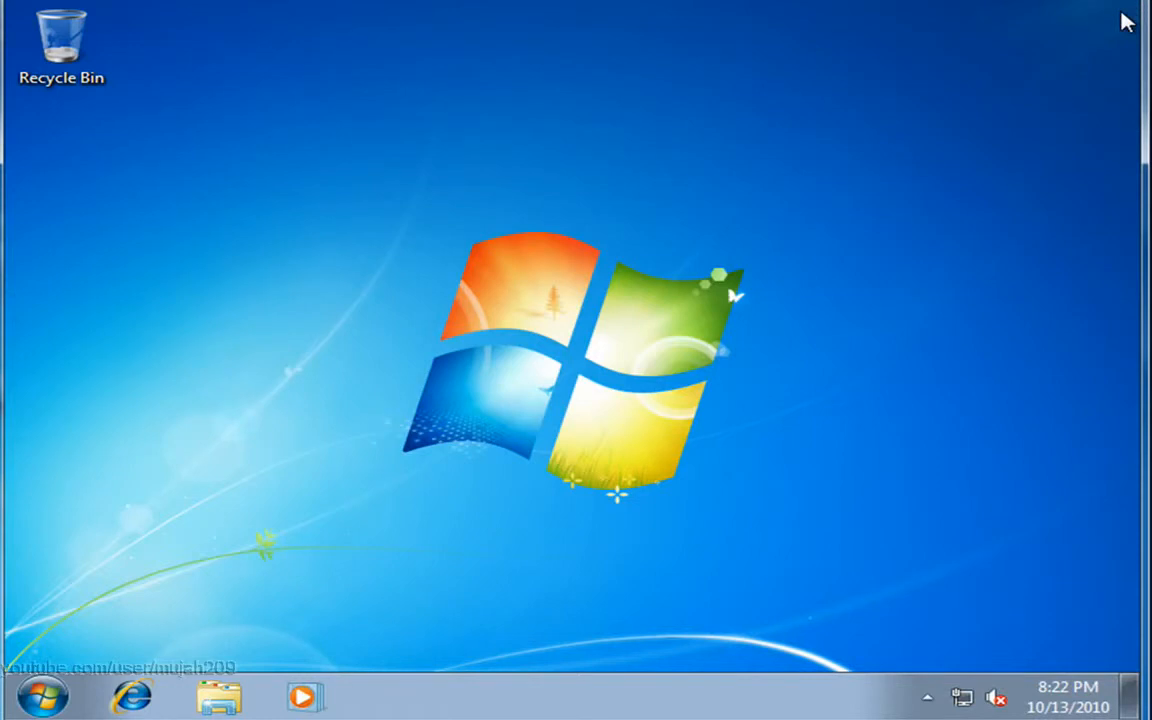